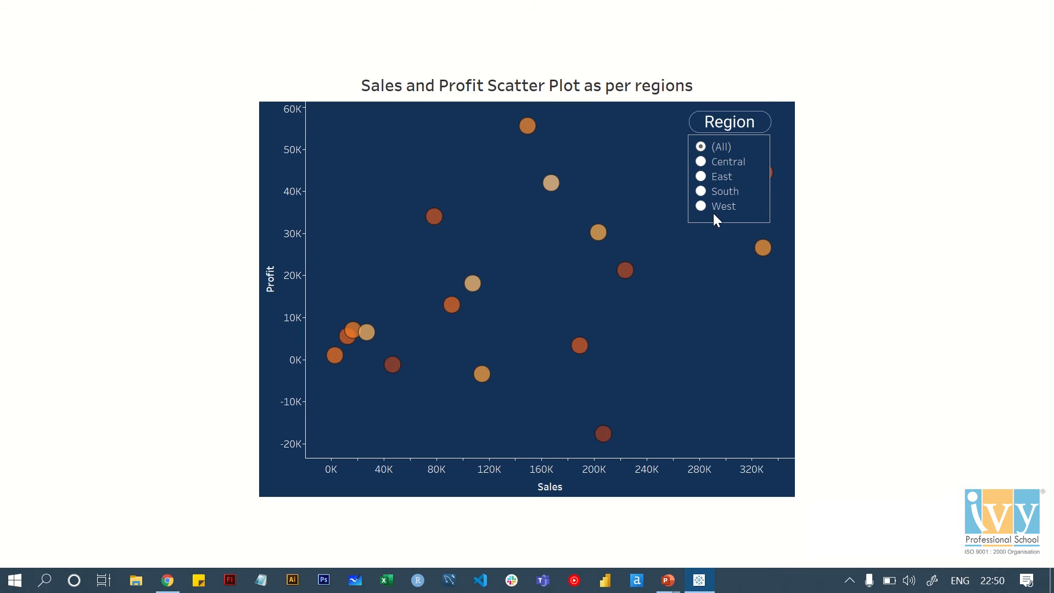
- Collapse the Region filter list and exit the dashboard's presentation mode
left_click(760, 122)
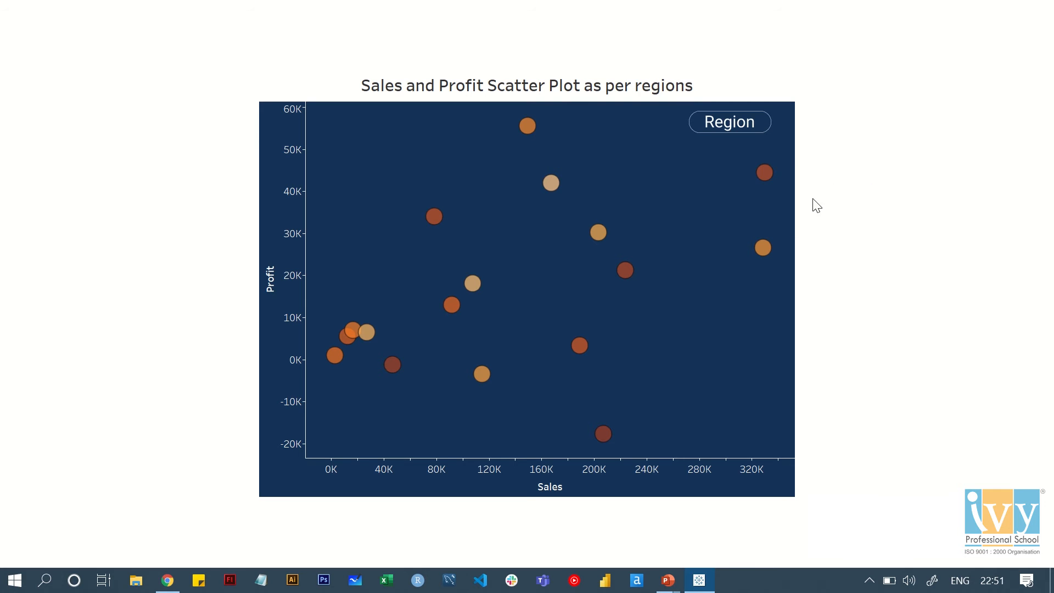
key("Escape")
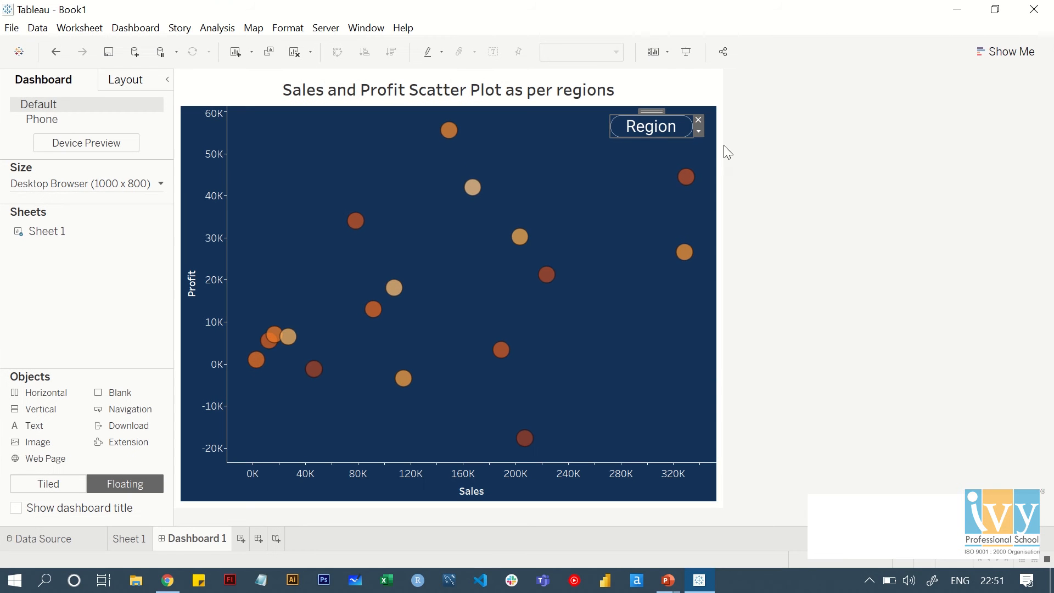
- Add a new worksheet and build a scatter plot of Sales on columns against Profit on rows, coloured by Sub-Category
left_click(240, 539)
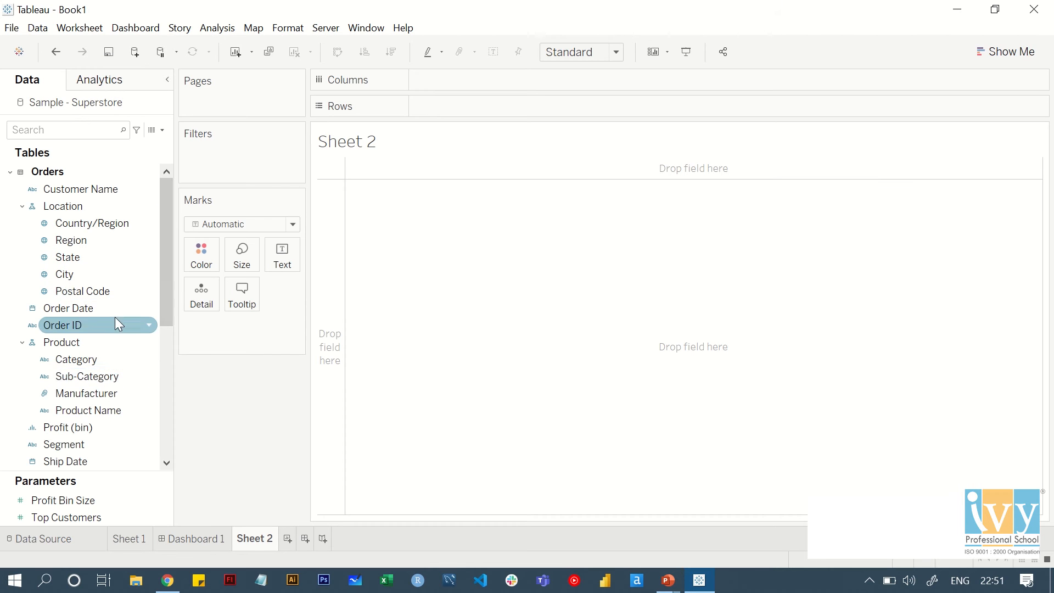
scroll(118, 329, "down", 6)
scroll(104, 219, "up", 3)
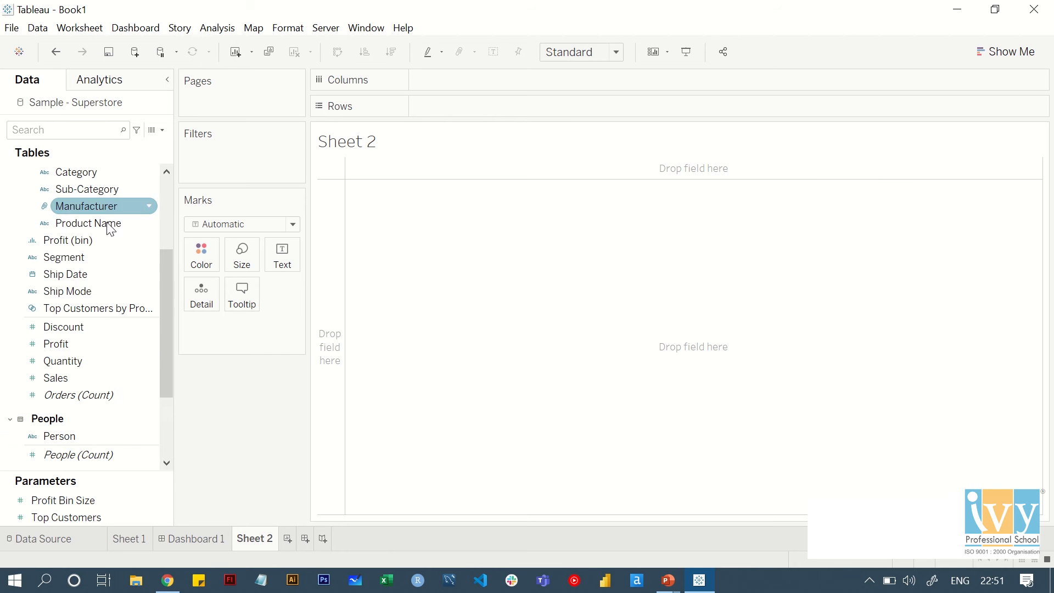
left_click_drag(70, 371, 395, 87)
left_click_drag(70, 345, 464, 108)
scroll(70, 293, "up", 4)
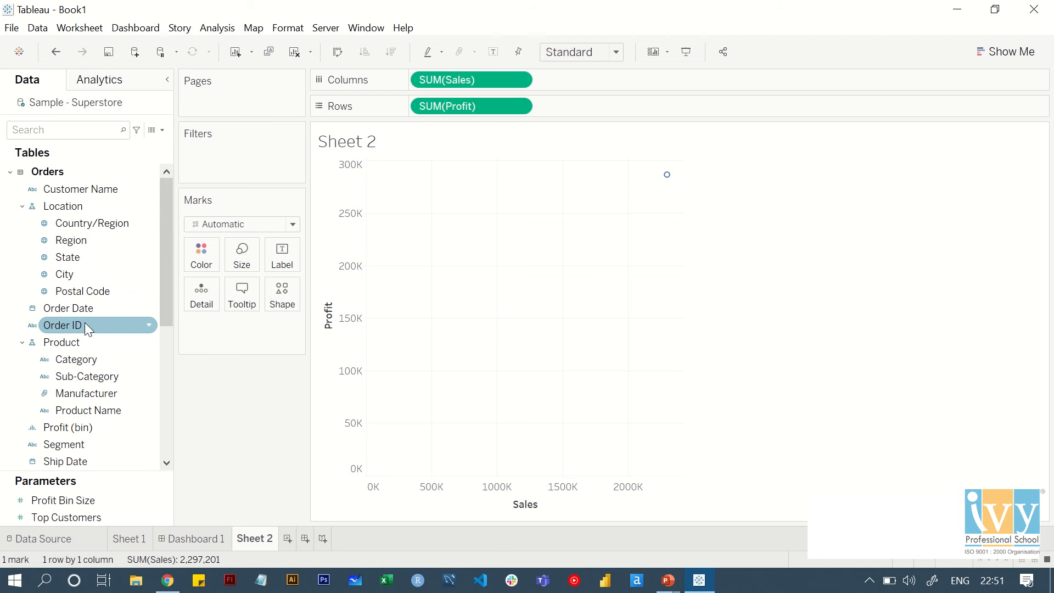
left_click_drag(87, 376, 517, 235)
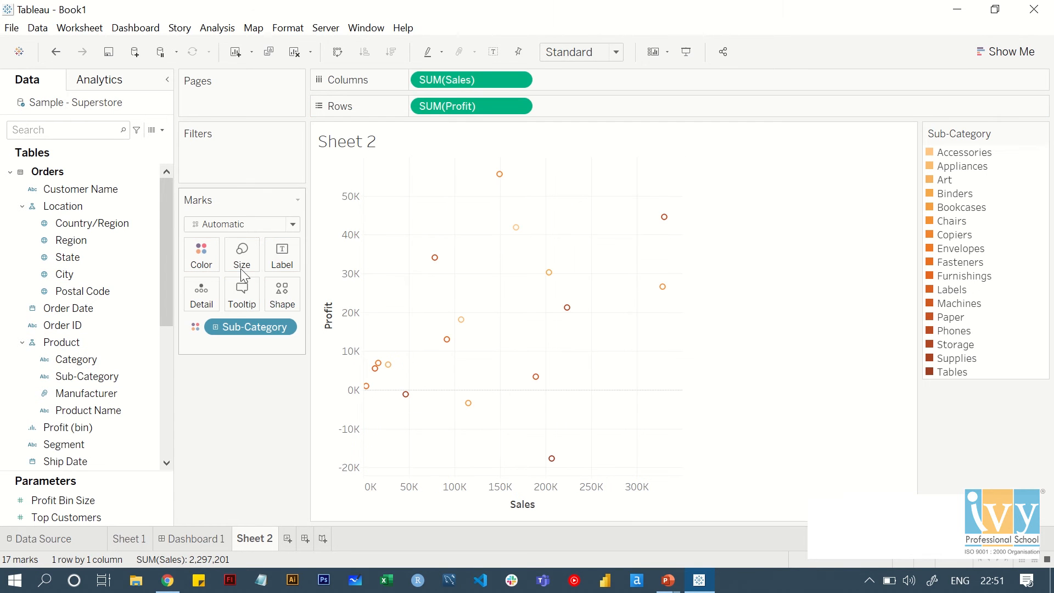
- Enlarge the scatter plot marks and change their mark type to Circle
left_click(242, 255)
left_click_drag(258, 291, 292, 291)
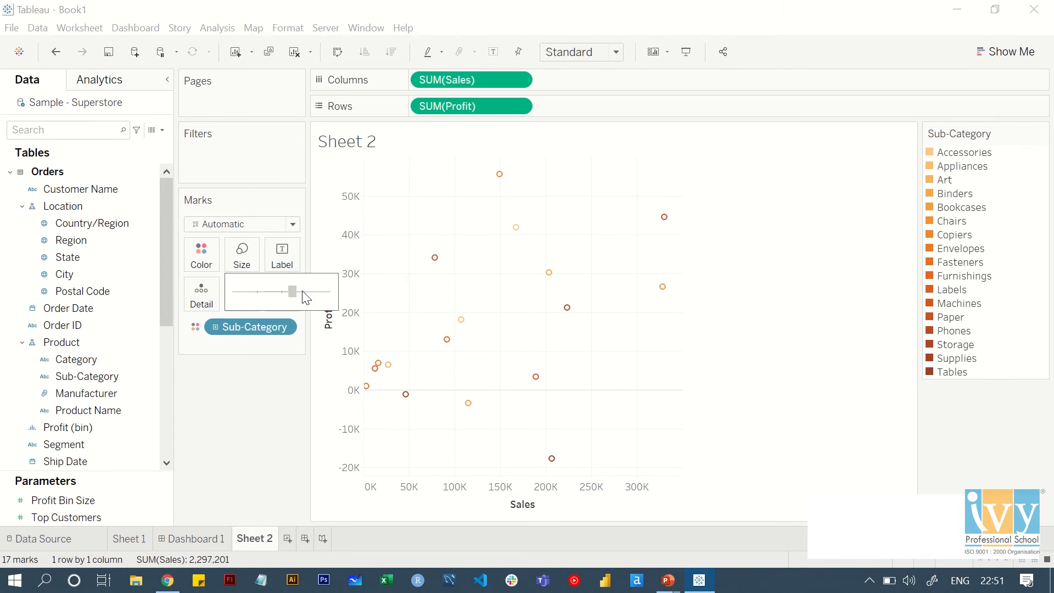
left_click(267, 224)
left_click(221, 323)
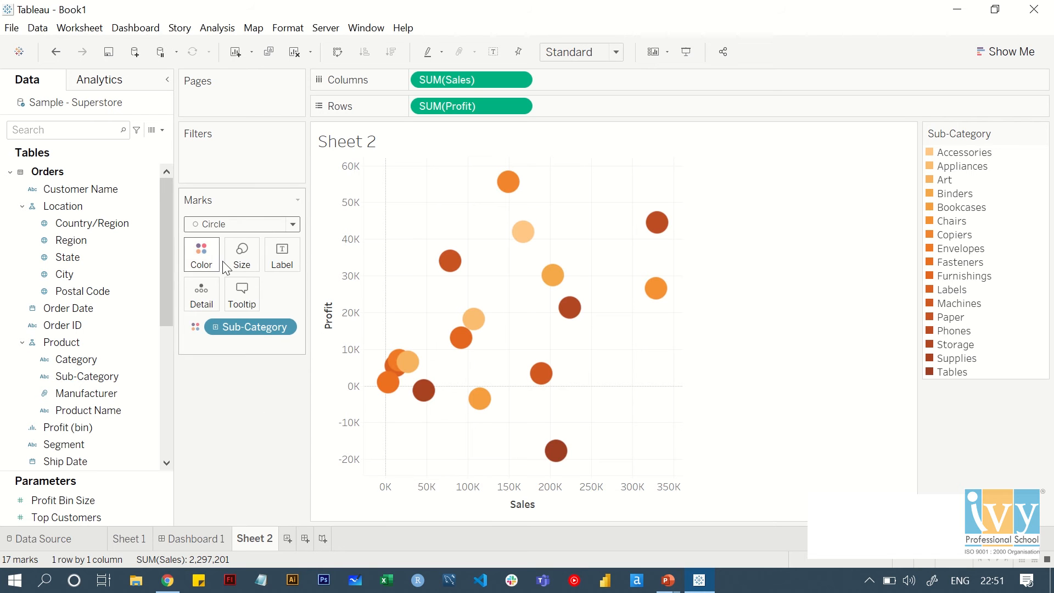
- Set the circles' opacity to 59% and give them a black border
left_click(201, 254)
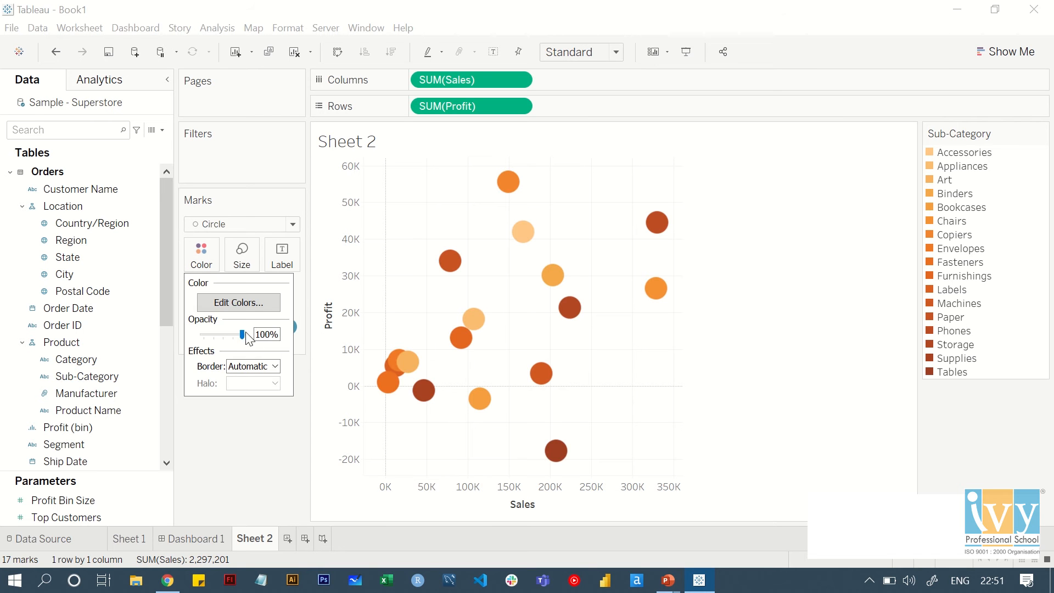
left_click_drag(246, 335, 226, 335)
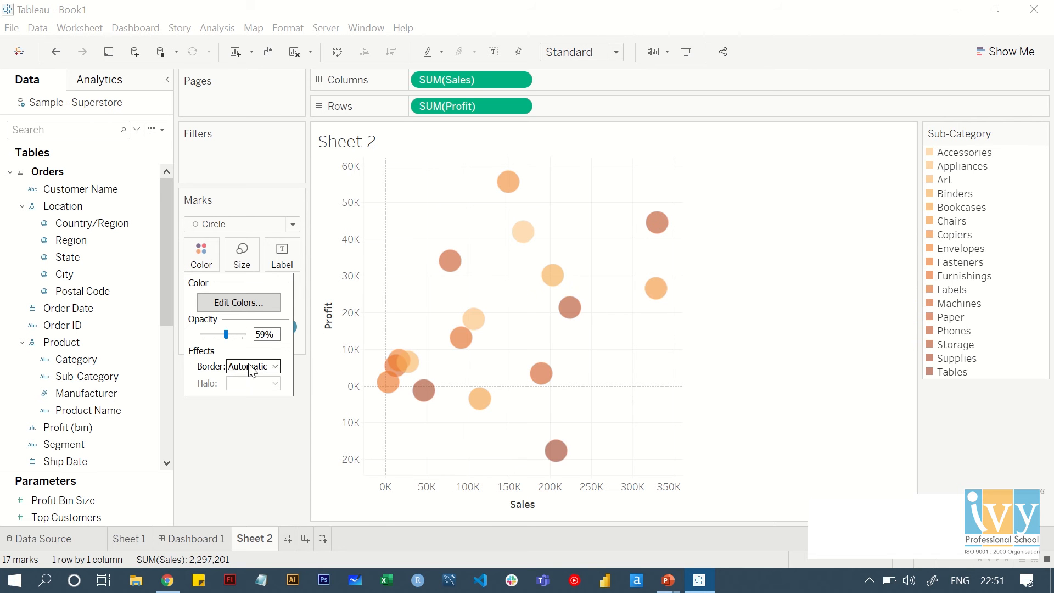
left_click(269, 366)
left_click(236, 422)
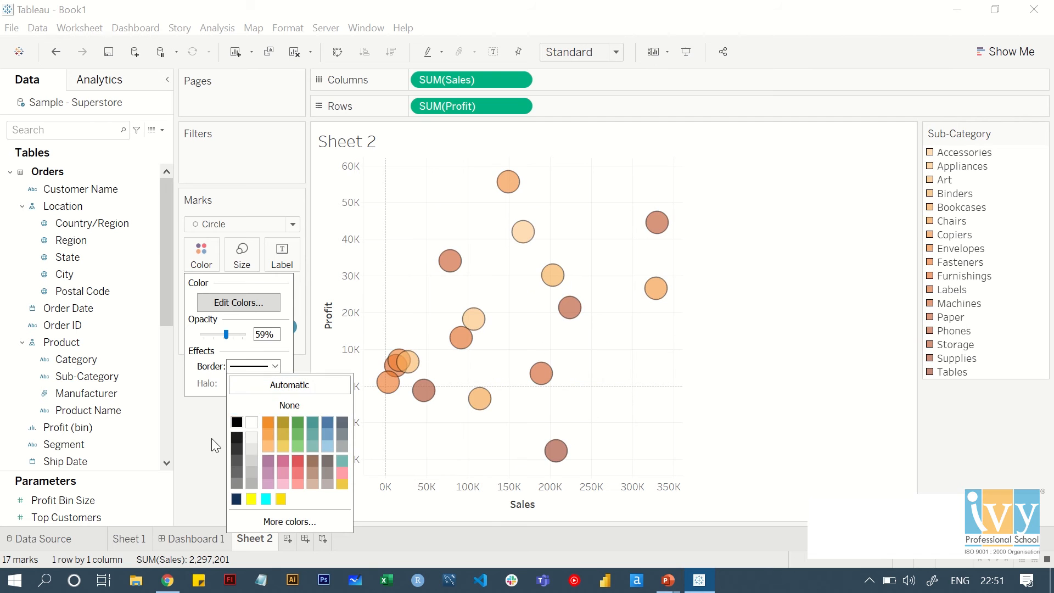
left_click(209, 407)
- Reduce the size of the circle marks slightly
left_click(241, 255)
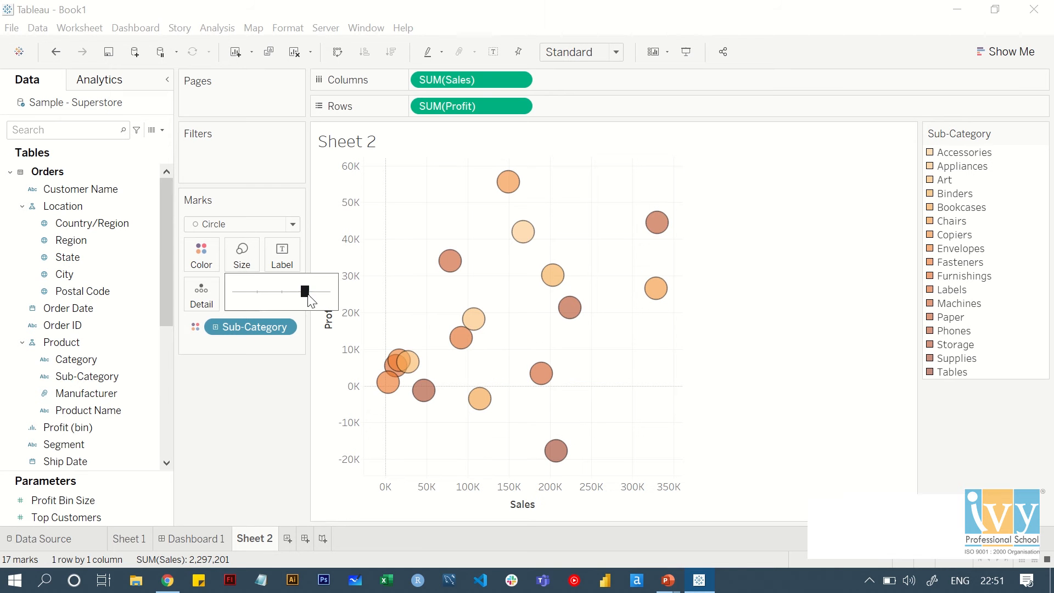
left_click_drag(308, 295, 296, 296)
left_click(231, 423)
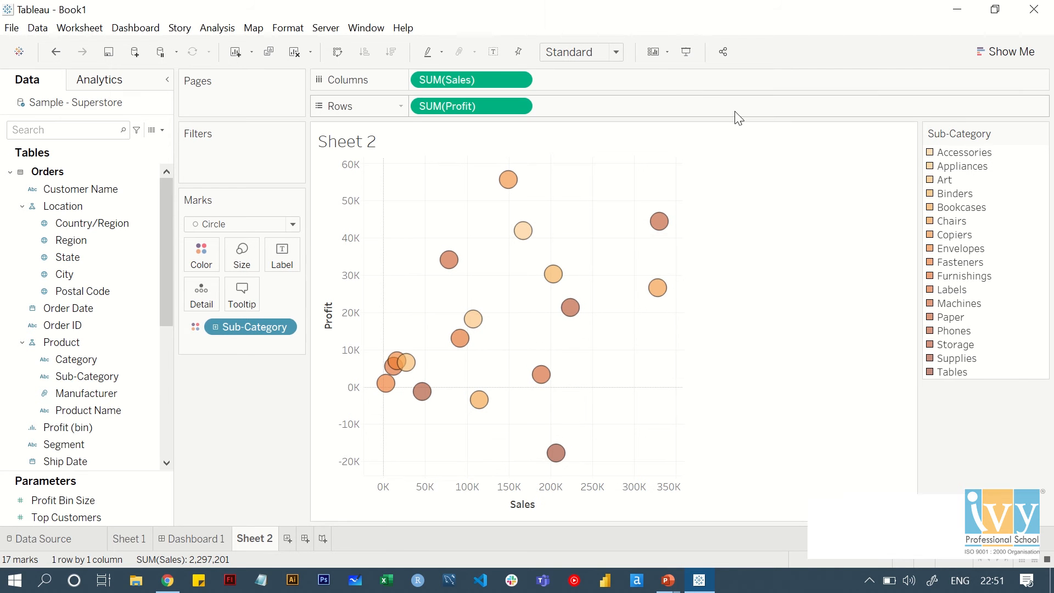
- Shade the worksheet background with the dark navy custom colour
right_click(608, 180)
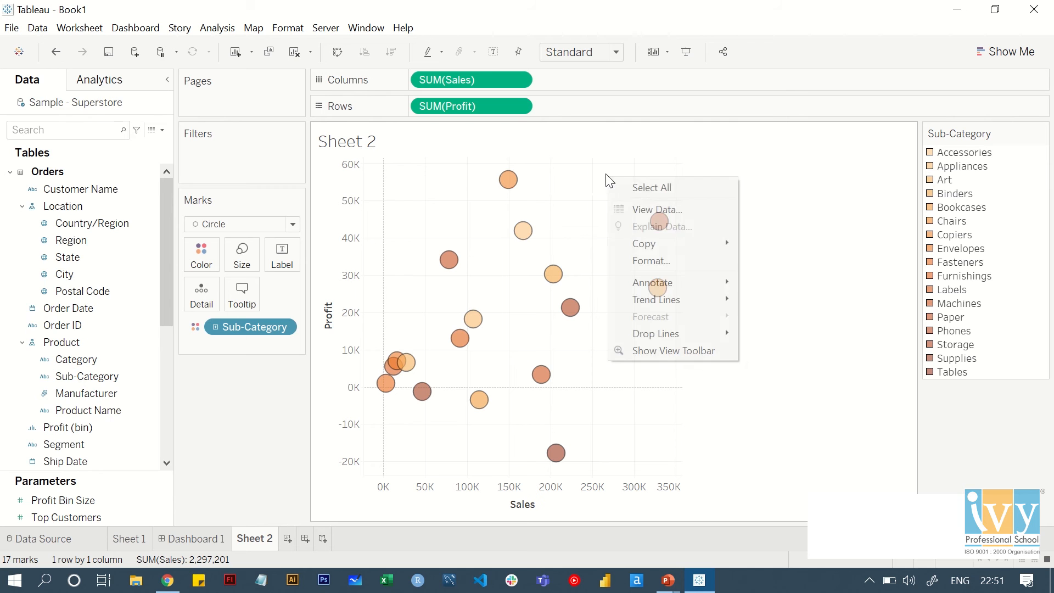
left_click(653, 260)
left_click(61, 108)
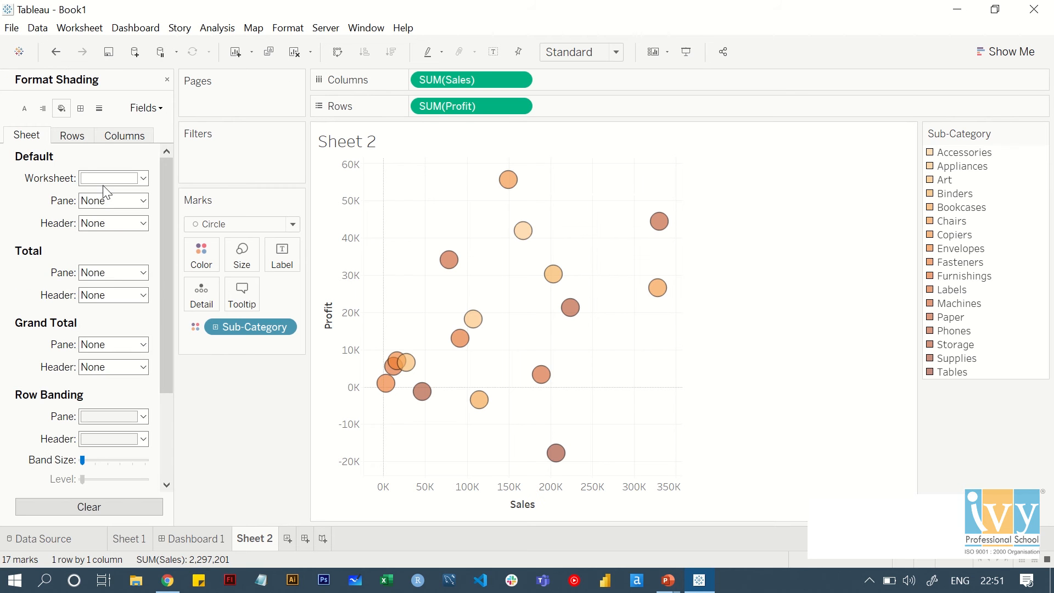
left_click(110, 177)
left_click(89, 292)
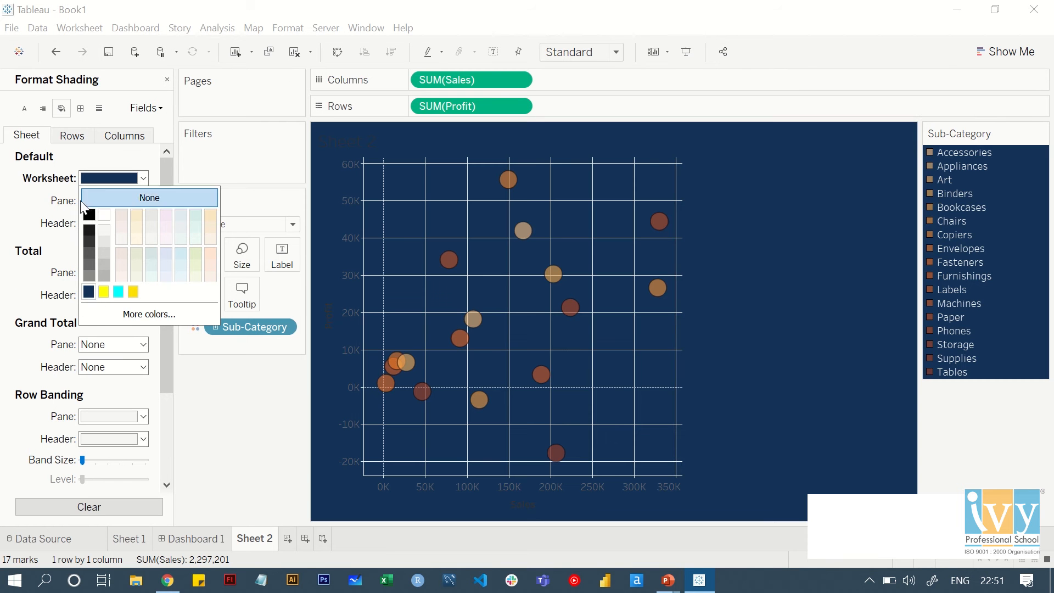
key("Escape")
- Set the sheet's grid lines and zero lines to None
left_click(81, 108)
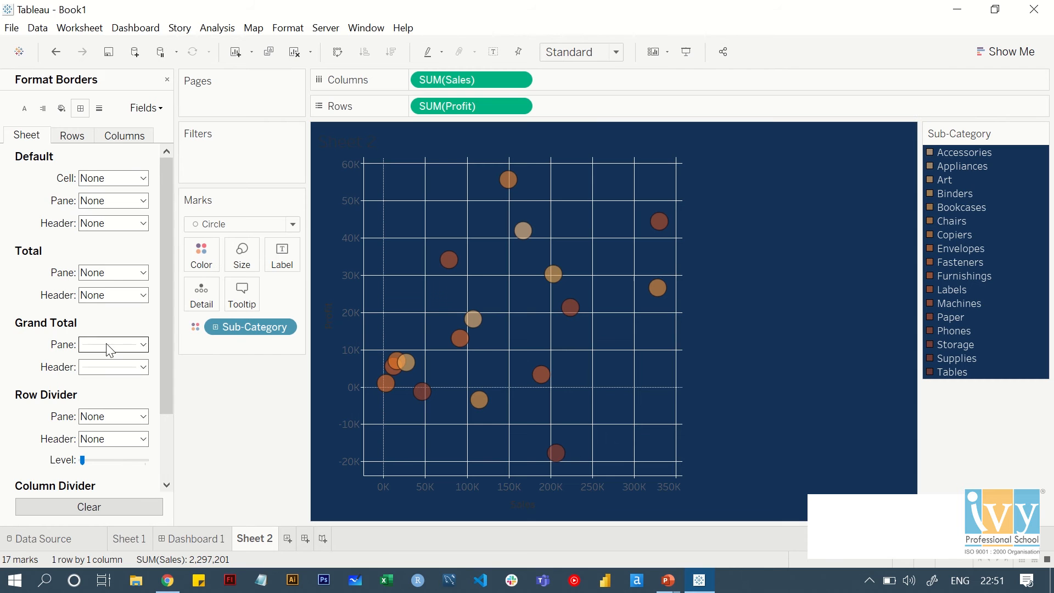
left_click(100, 108)
left_click(109, 177)
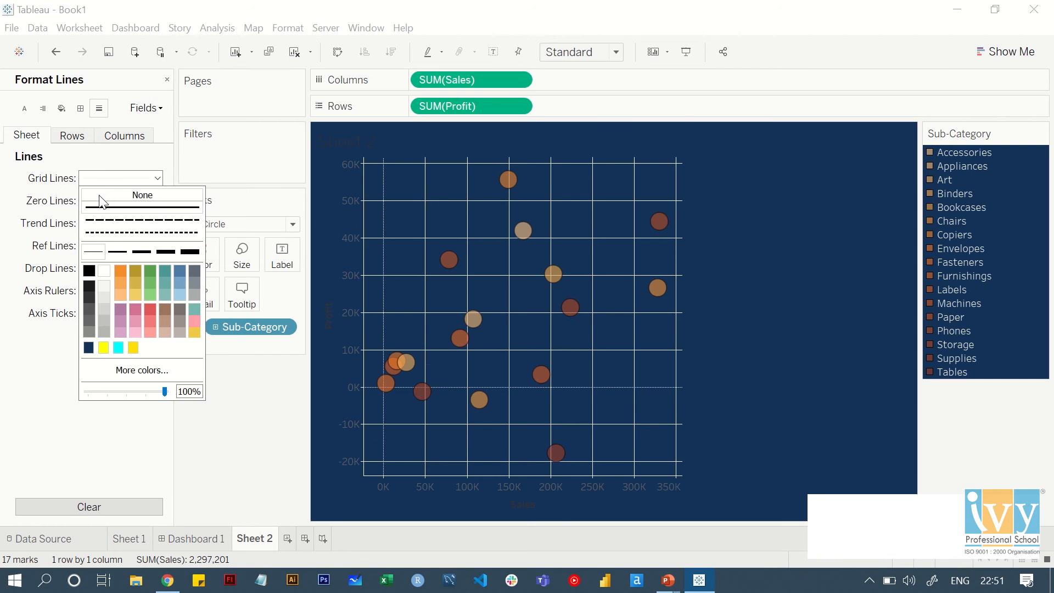
left_click(99, 196)
left_click(132, 200)
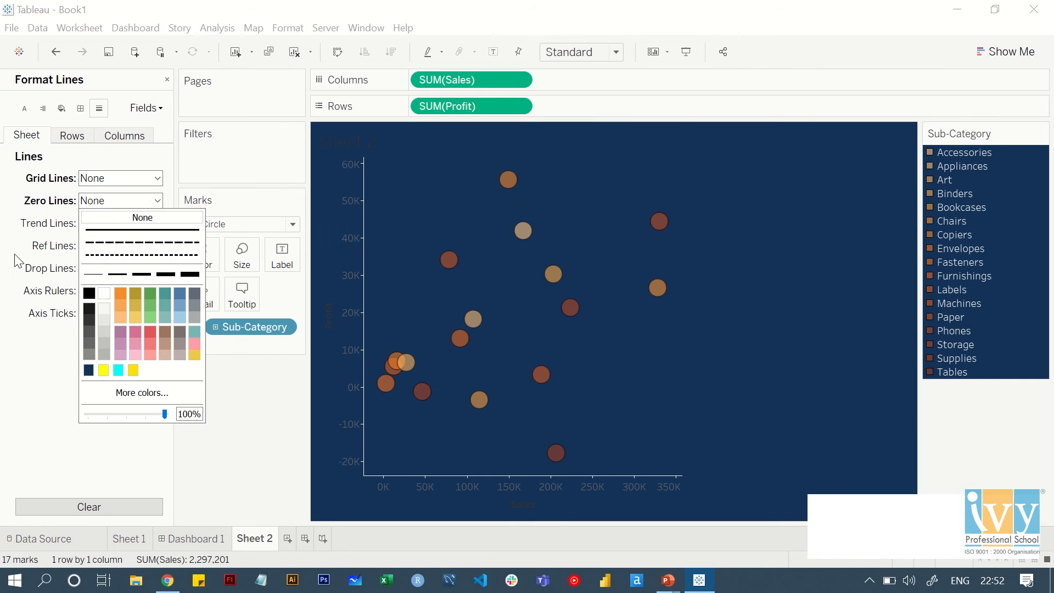
left_click(4, 270)
- Change the Profit axis font colour to white
right_click(342, 195)
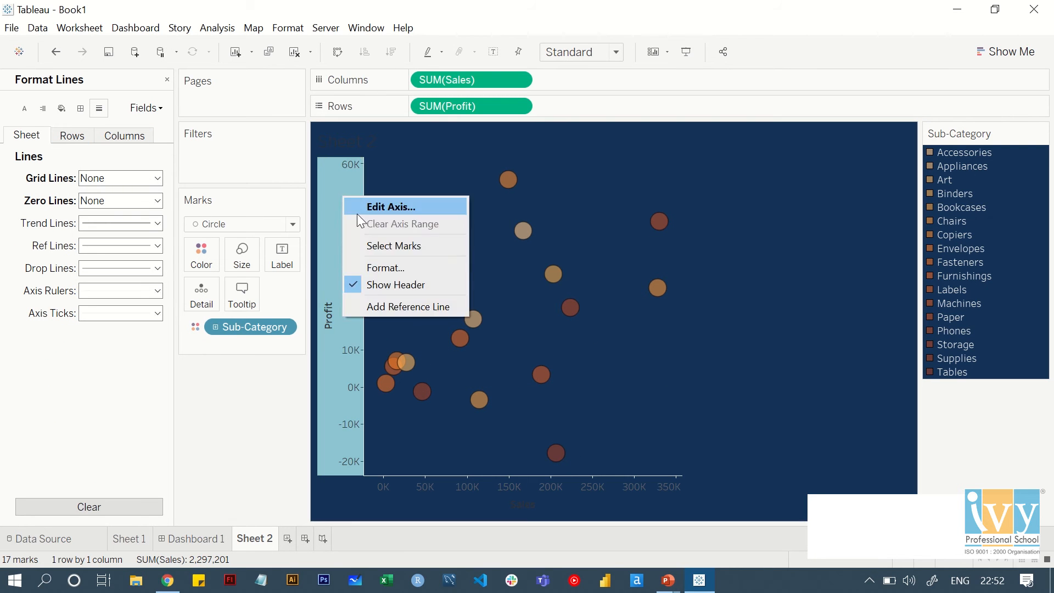
left_click(395, 268)
left_click(137, 179)
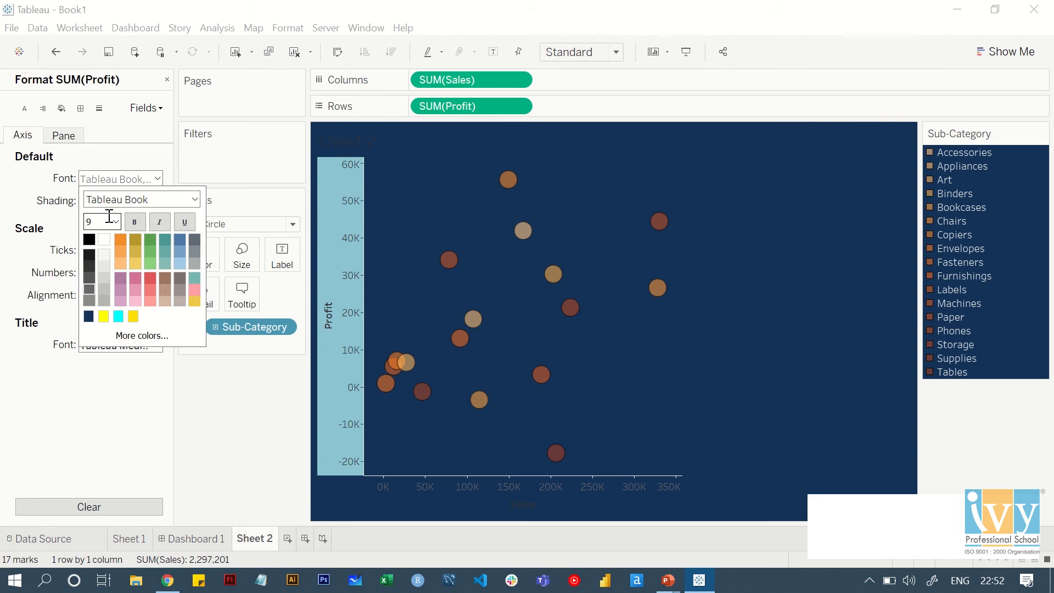
left_click(103, 236)
left_click(456, 483)
- Change the Sales axis font colour to white and close the formatting options
right_click(456, 485)
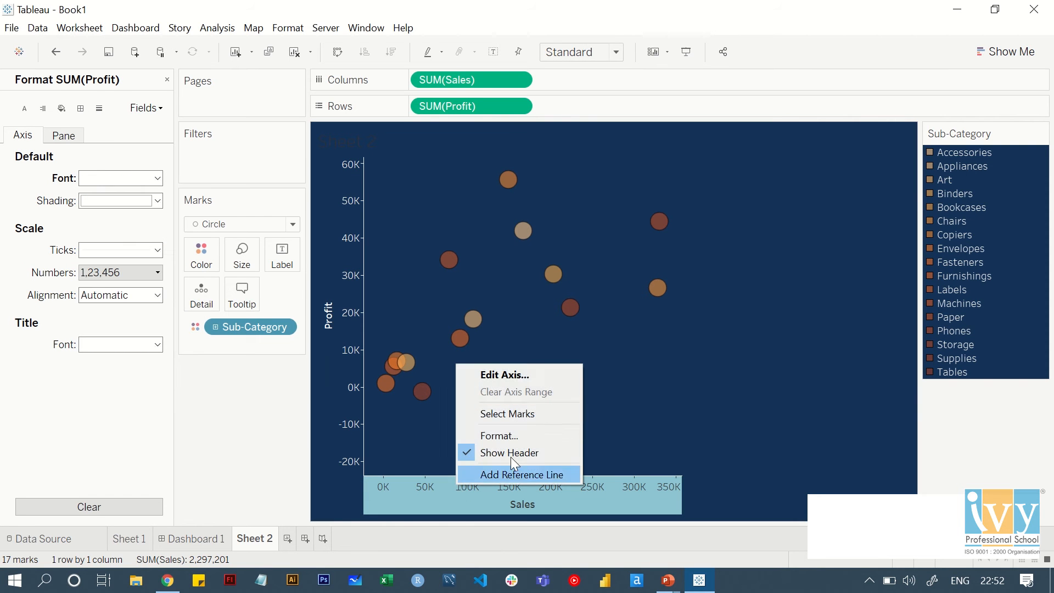
left_click(514, 435)
left_click(130, 181)
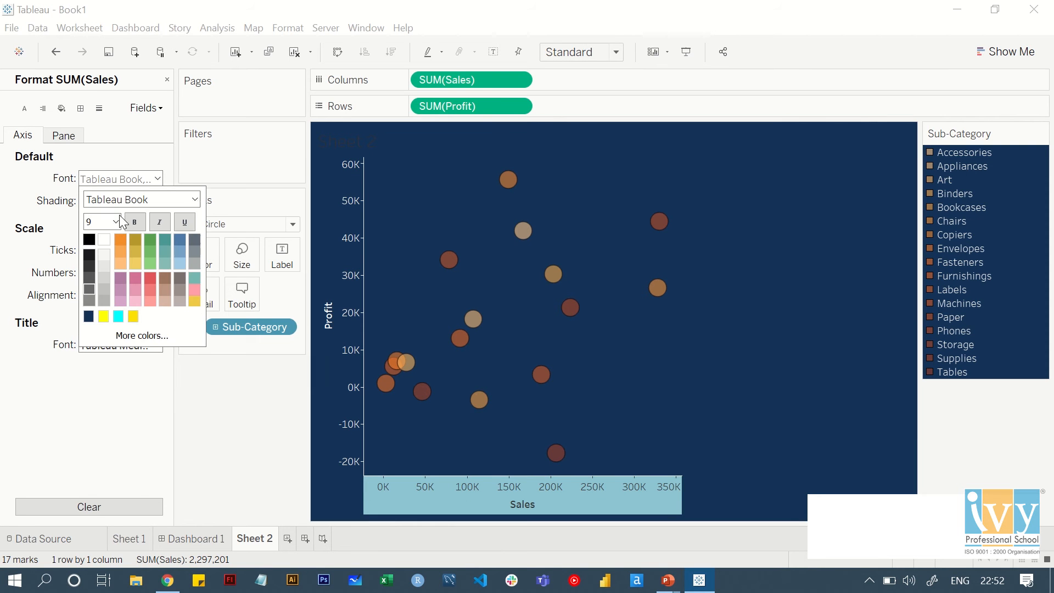
left_click(103, 239)
left_click(384, 467)
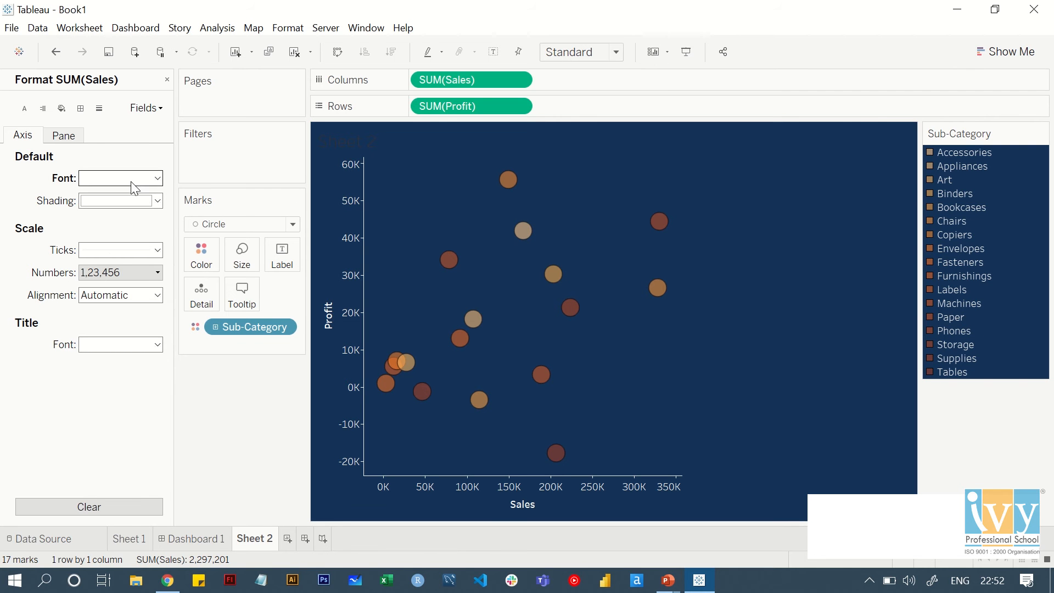
left_click(168, 80)
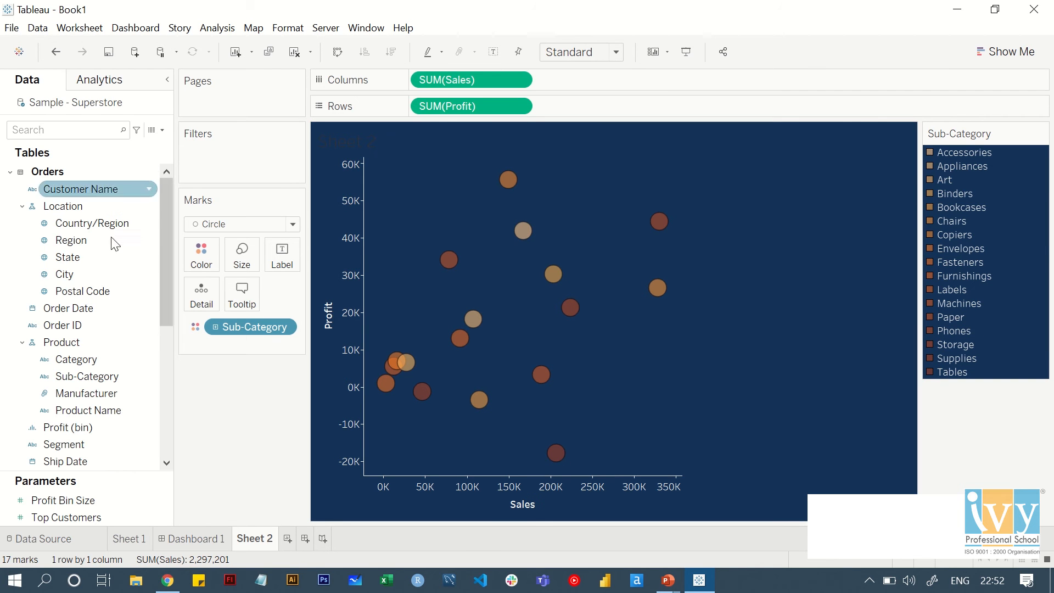
- Add Region as a filter on the worksheet with all regions included
left_click_drag(70, 245, 220, 147)
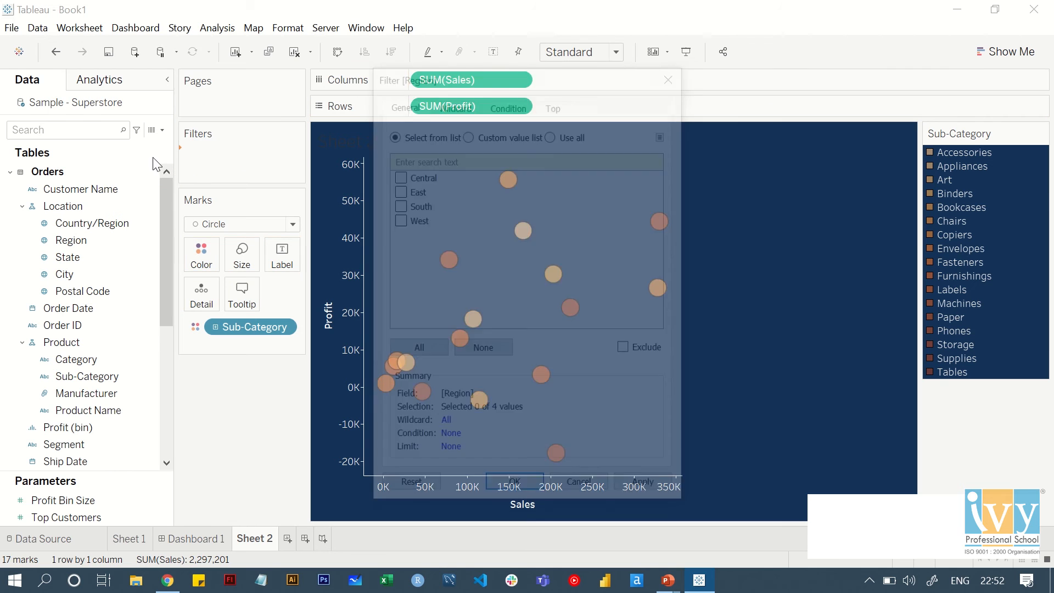
left_click(416, 350)
left_click(514, 489)
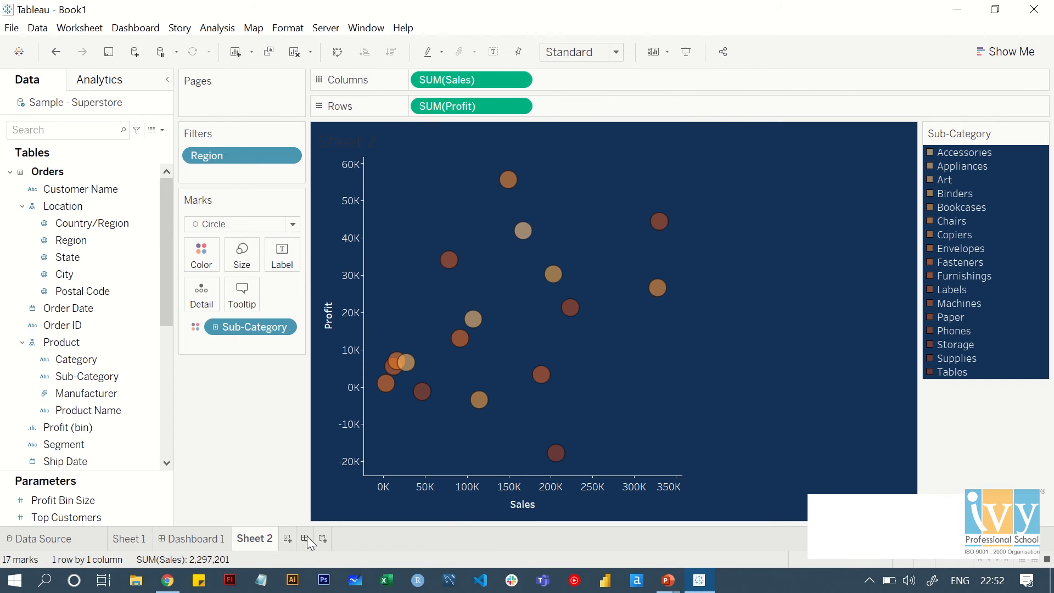
- Create a new dashboard containing Sheet 2 as a floating item and remove its Sub-Category legend
left_click(306, 538)
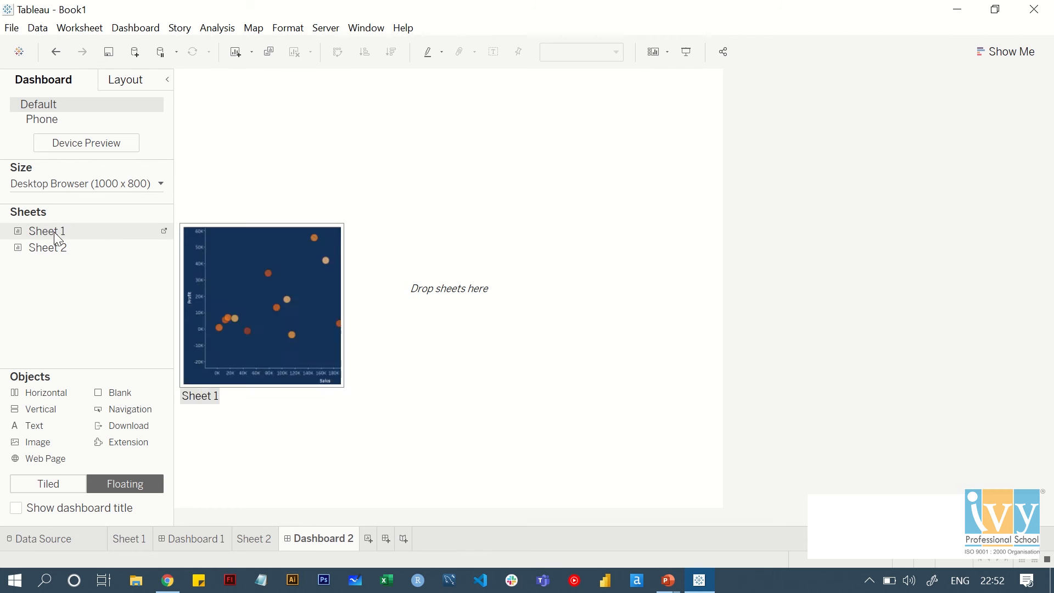
left_click_drag(52, 250, 220, 144)
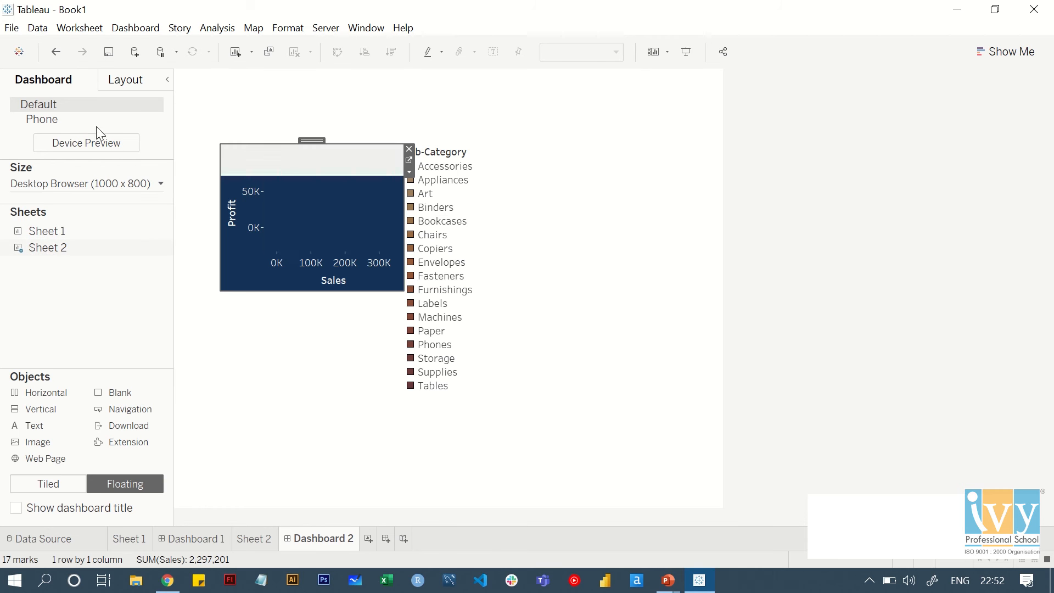
left_click(124, 79)
left_click(437, 156)
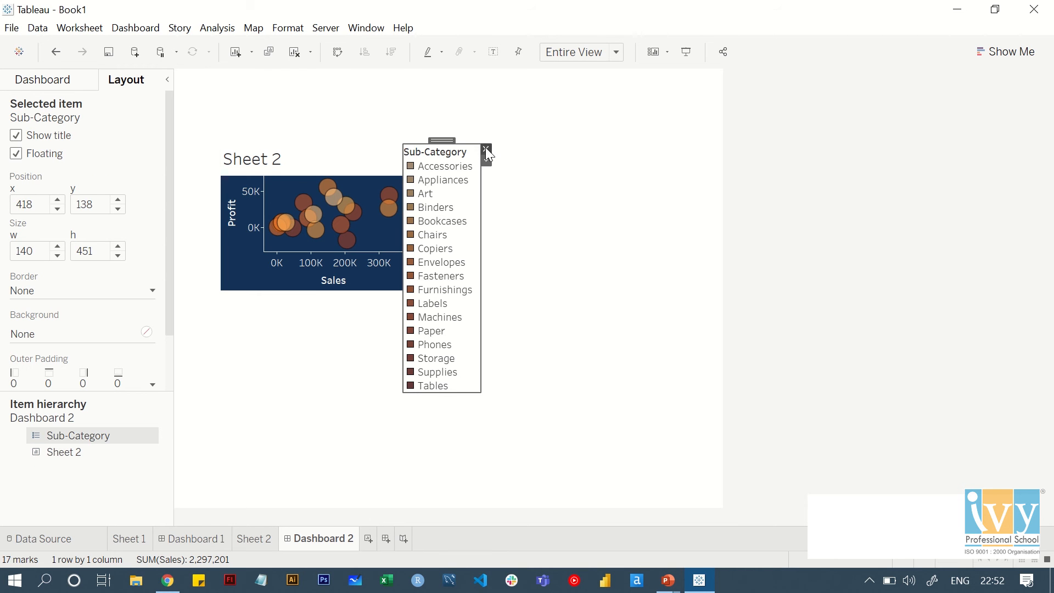
left_click(485, 149)
- Position Sheet 2 at x 0, y 0 and enlarge it to about 982 by 798 to fill the dashboard
left_click(268, 158)
left_click(39, 207)
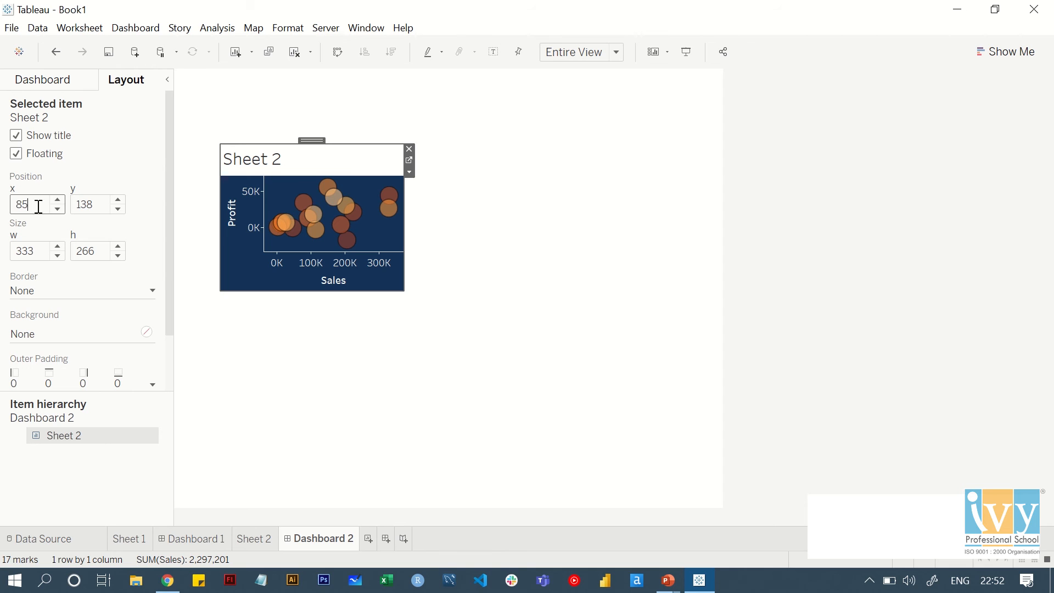
type("0")
key("Tab")
type("0")
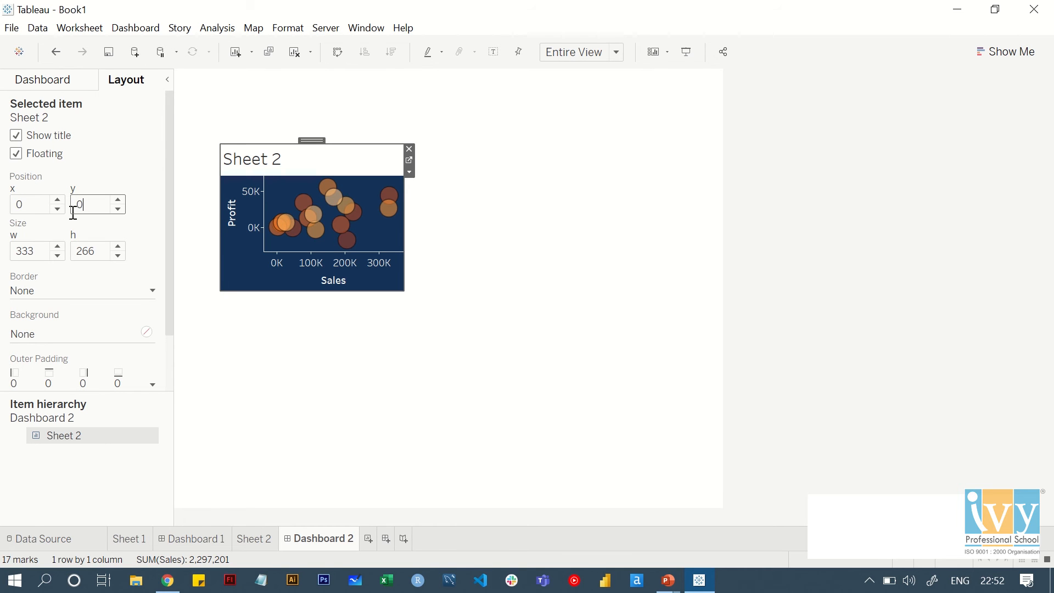
key("Return")
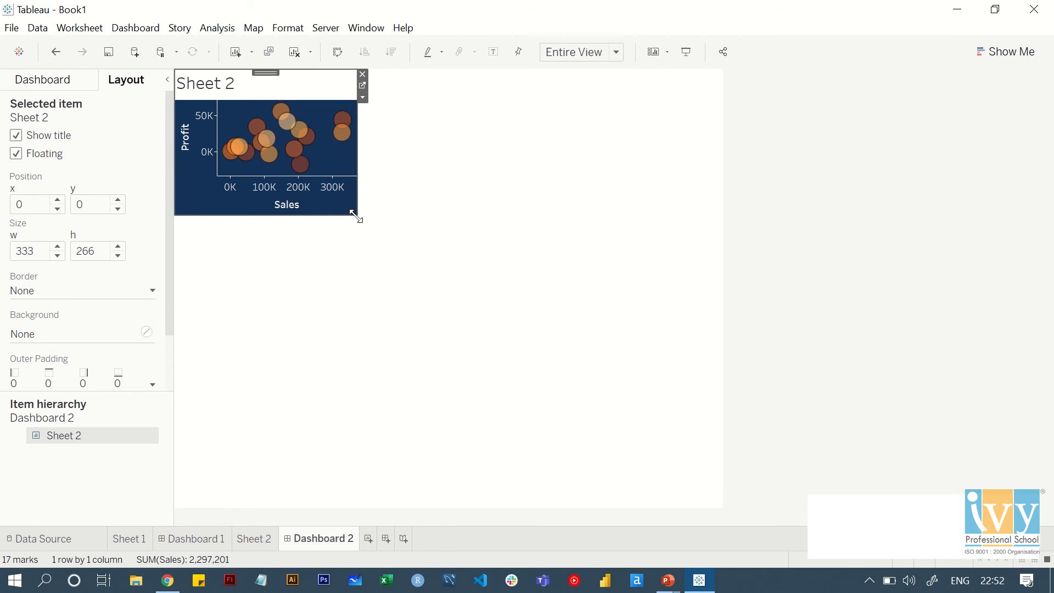
left_click_drag(356, 214, 714, 507)
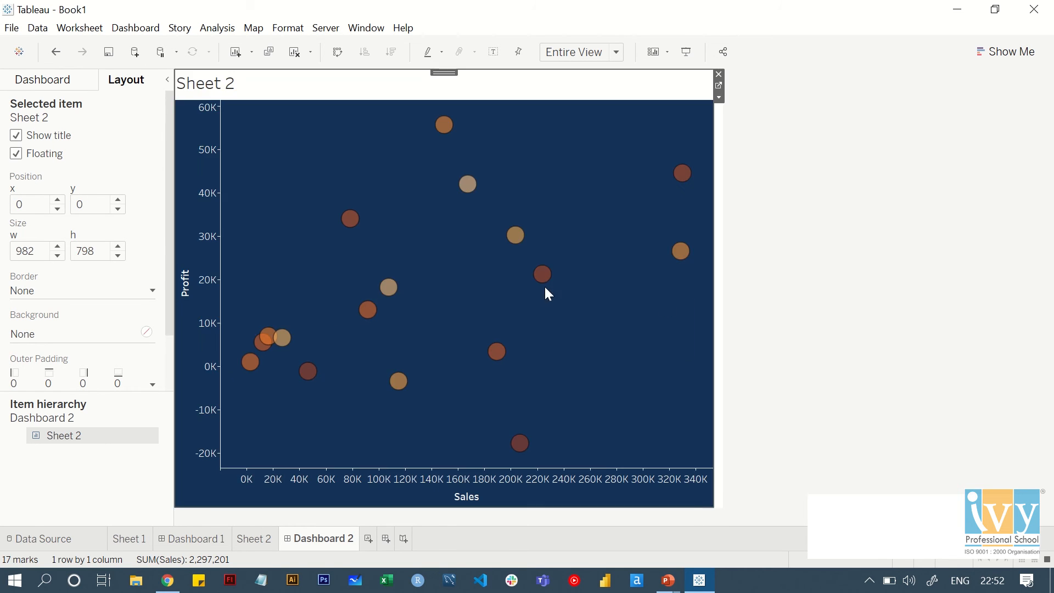
- Copy the scatter plot's title text from Dashboard 1 and return to Dashboard 2
left_click(837, 206)
double_click(211, 87)
left_click(686, 208)
left_click(209, 545)
double_click(388, 94)
key("ctrl+c")
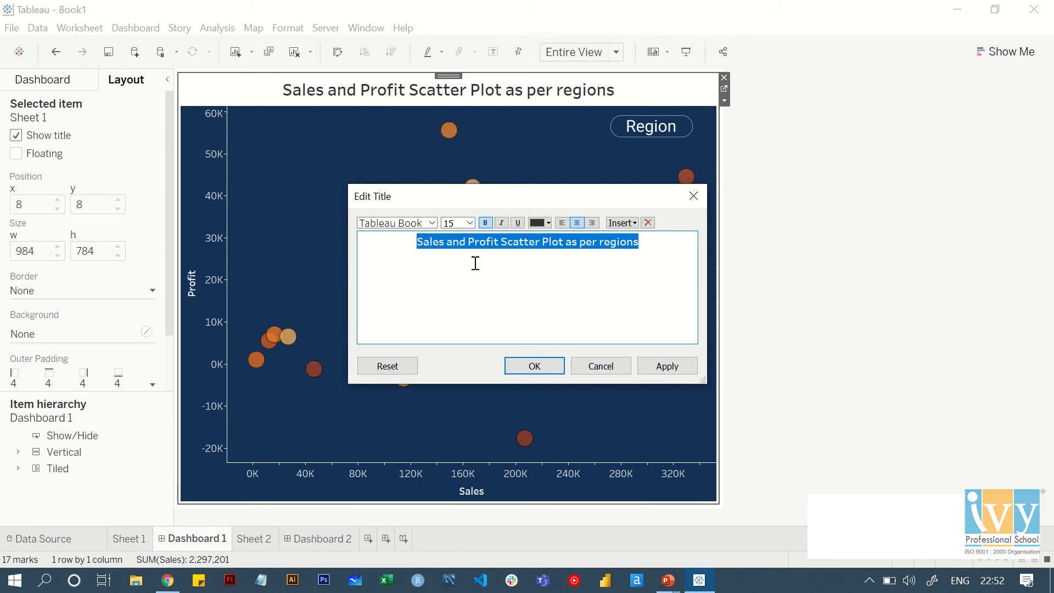
left_click(516, 367)
left_click(346, 539)
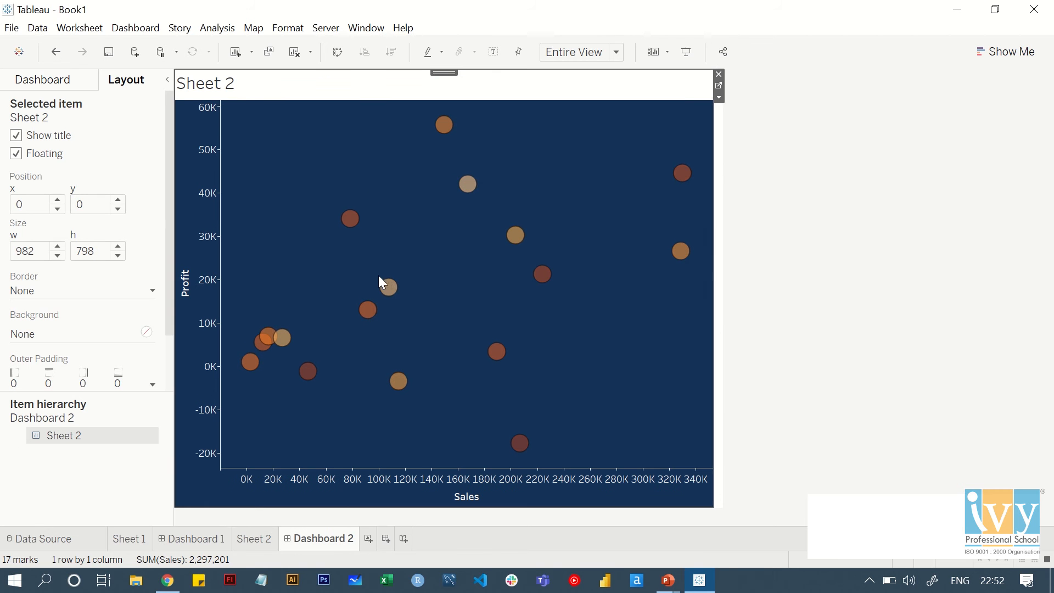
- Replace Sheet 2's title with the copied "Sales and Profit Scatter Plot as per regions", bold and centred
double_click(231, 90)
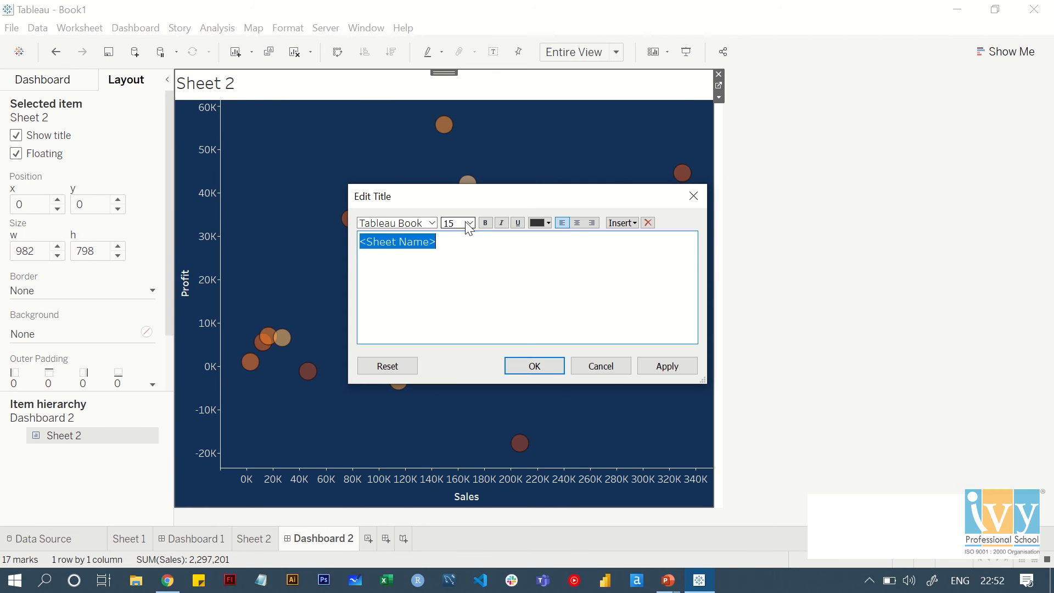
key("ctrl+v")
left_click(576, 223)
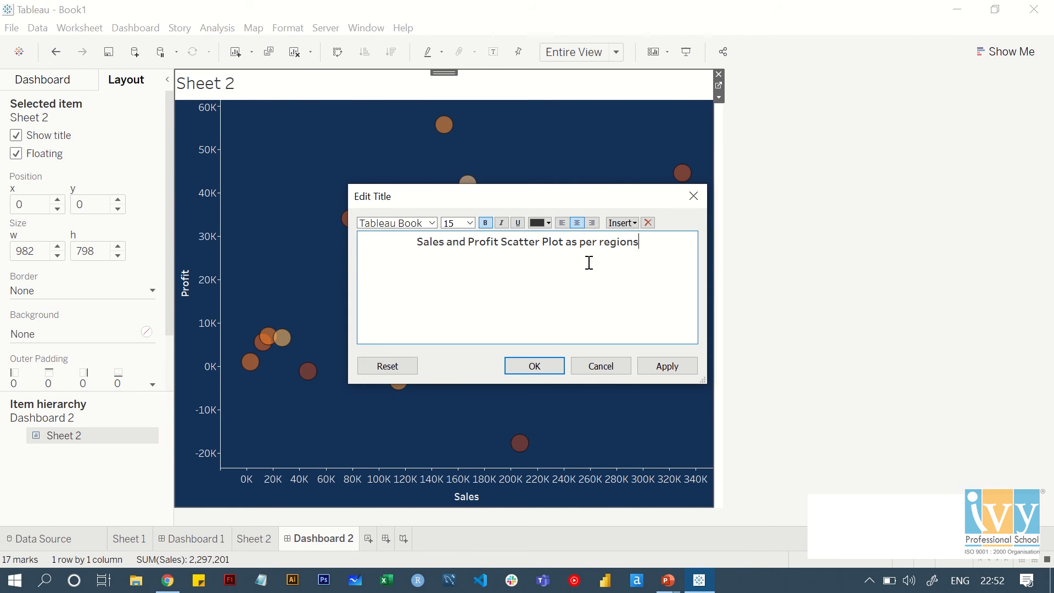
left_click(546, 365)
left_click(755, 380)
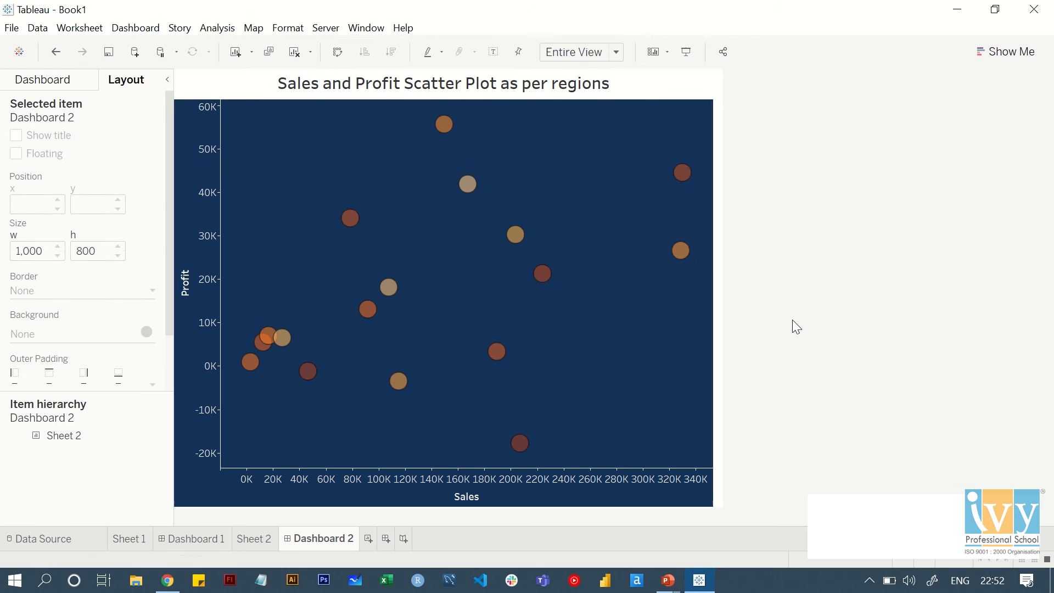
- Show Sheet 2's Region filter on the dashboard and move it over the chart to about x 695, y 99
left_click(702, 105)
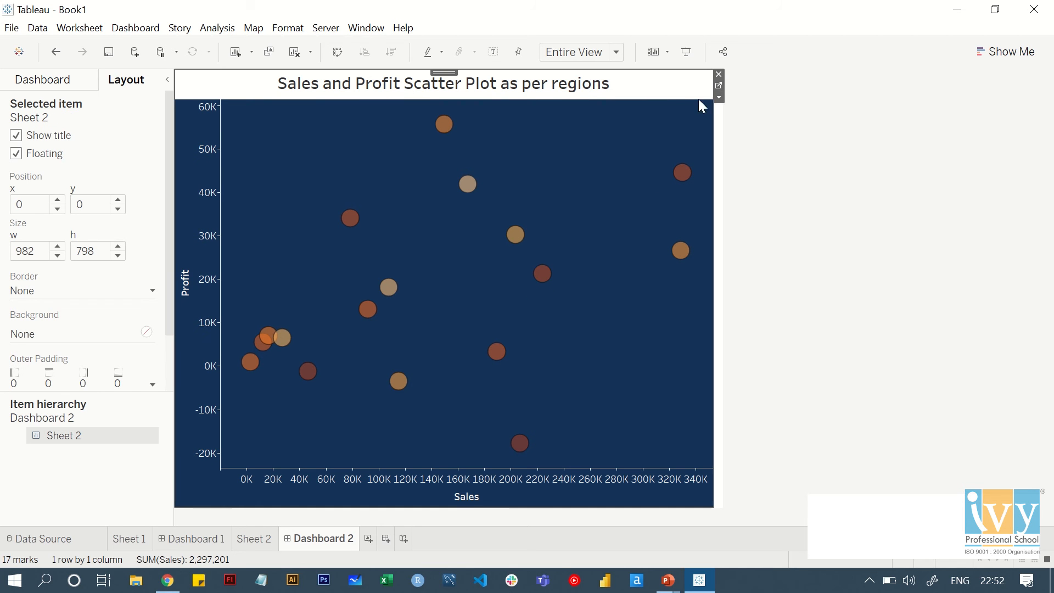
left_click(718, 98)
mouse_move(762, 220)
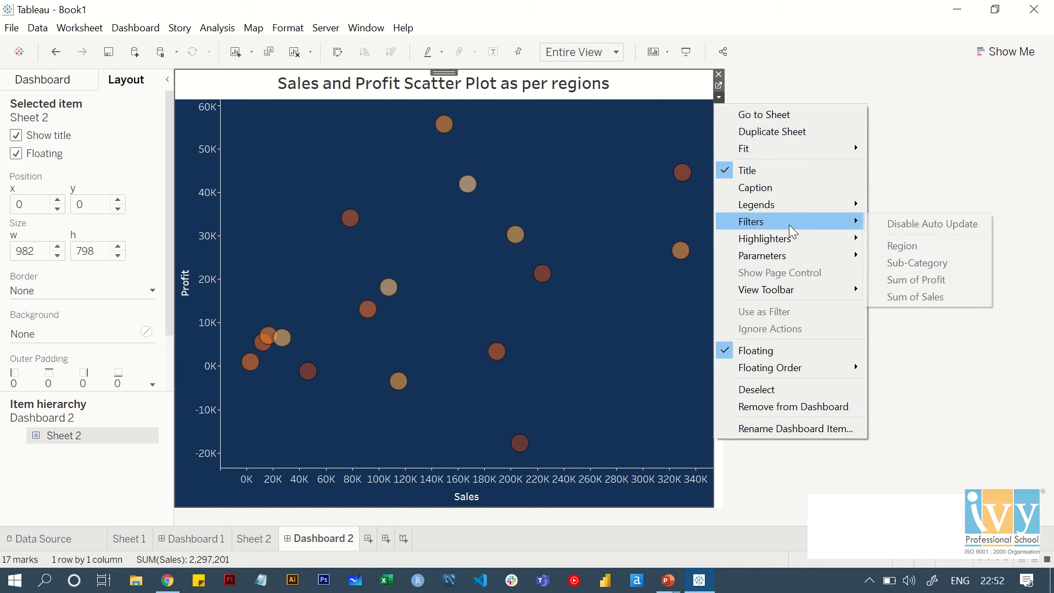
left_click(914, 244)
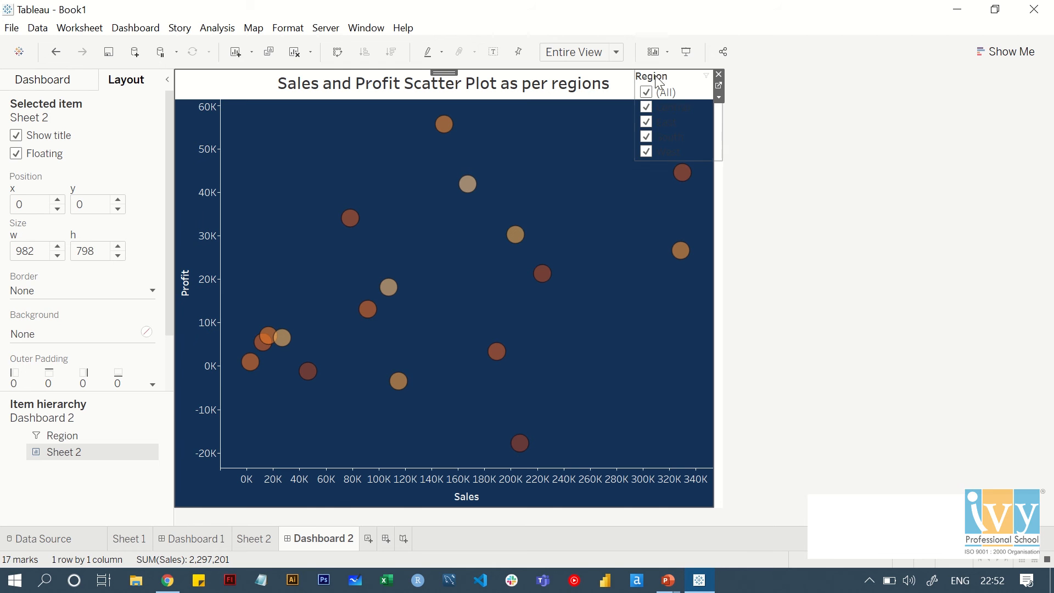
left_click(660, 78)
left_click_drag(678, 72, 599, 126)
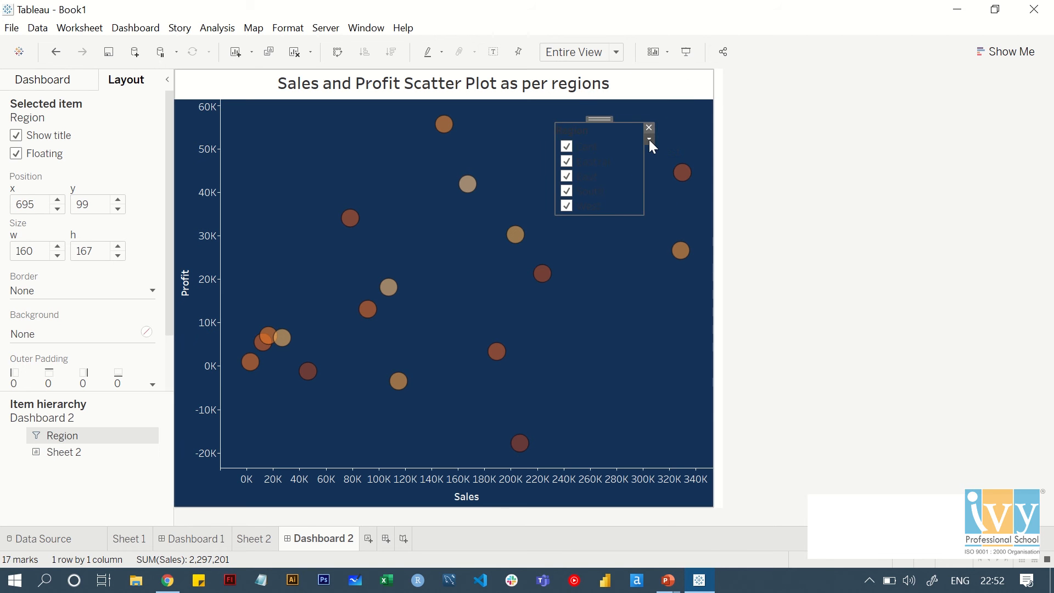
- Change the Region filter to a single-value list and format its title as bold white text
left_click(649, 140)
left_click(706, 268)
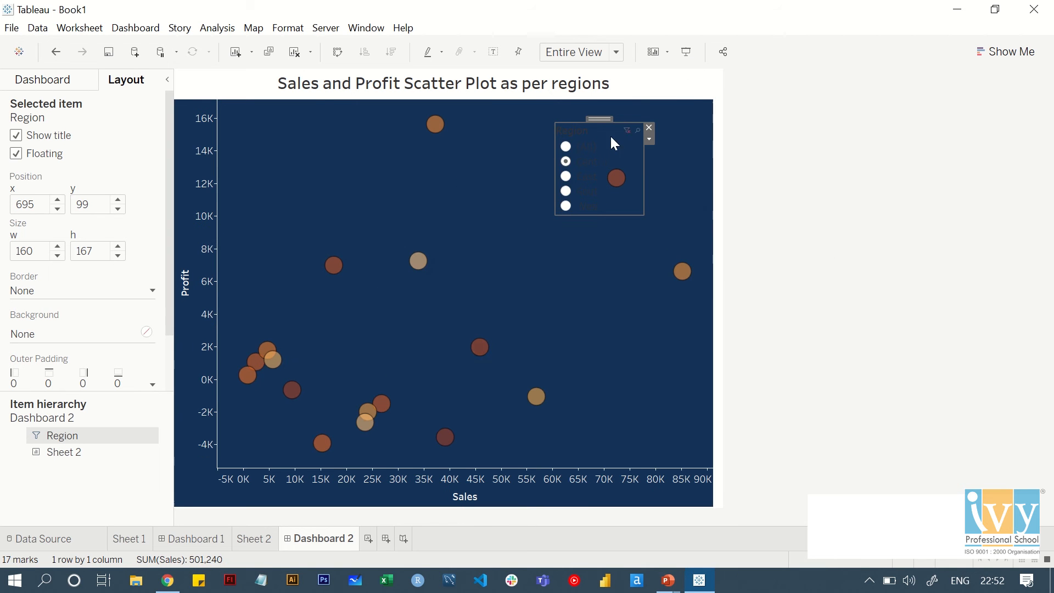
double_click(574, 131)
key("ctrl+a")
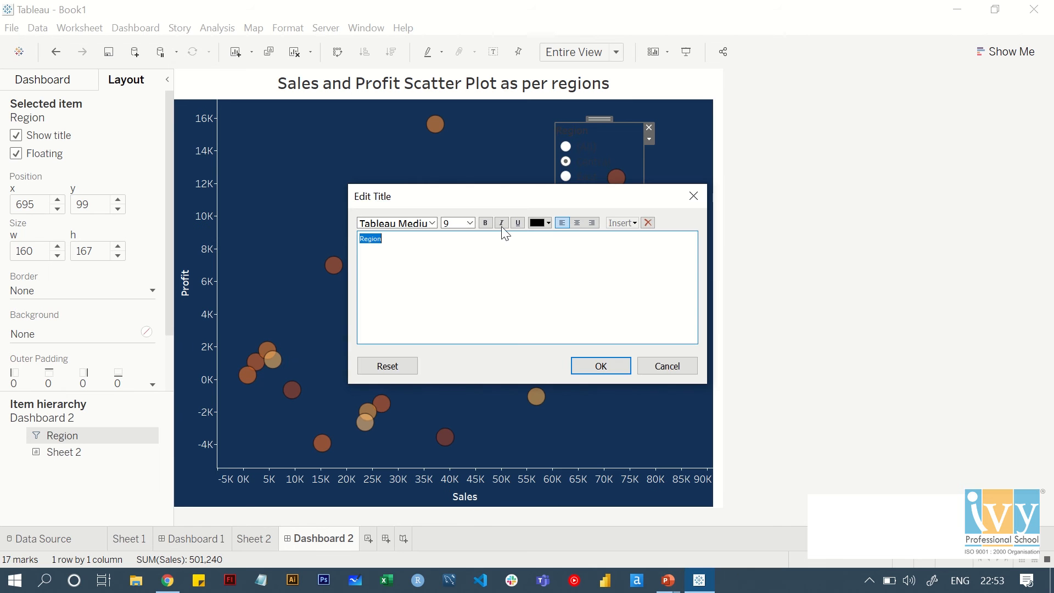
left_click(485, 223)
left_click(548, 222)
left_click(553, 284)
left_click(601, 364)
- Change the Region filter to a single-value dropdown and move it to about x 646, y 143
left_click_drag(602, 117, 640, 99)
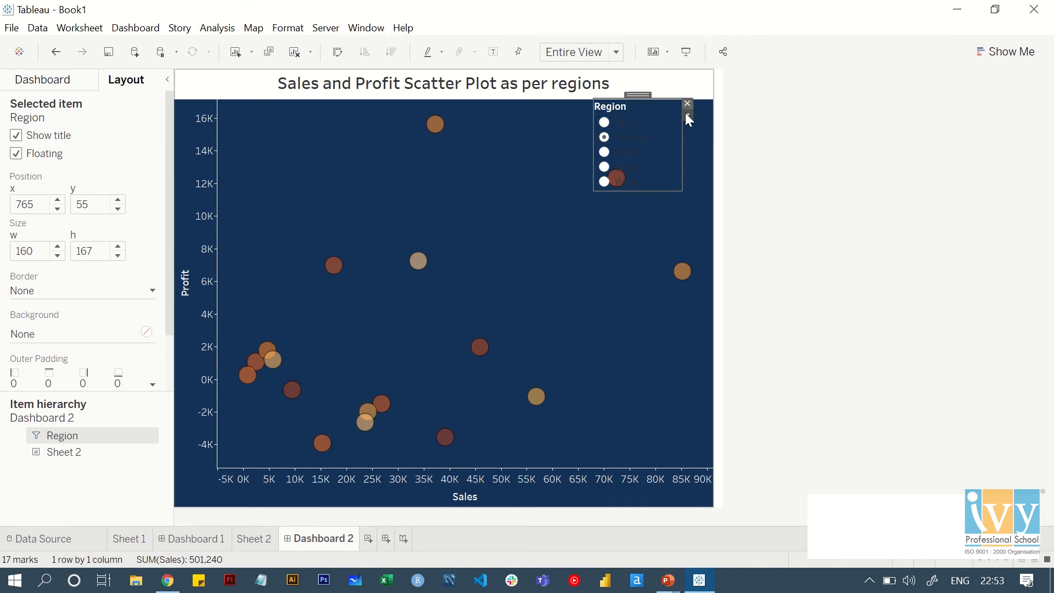
left_click(686, 114)
left_click(763, 261)
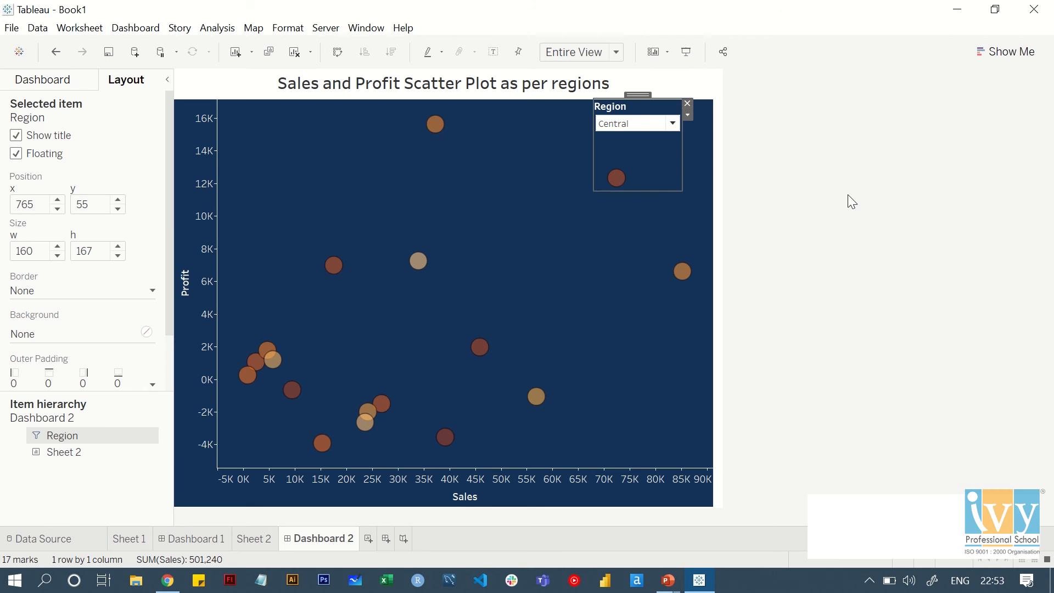
left_click(748, 153)
left_click(631, 104)
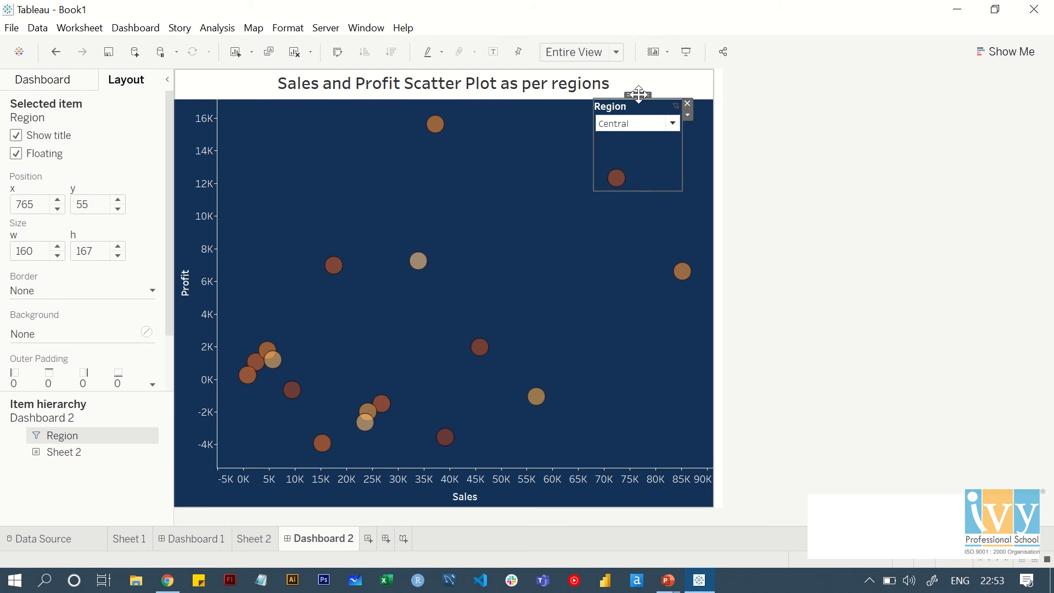
left_click_drag(647, 104, 661, 112)
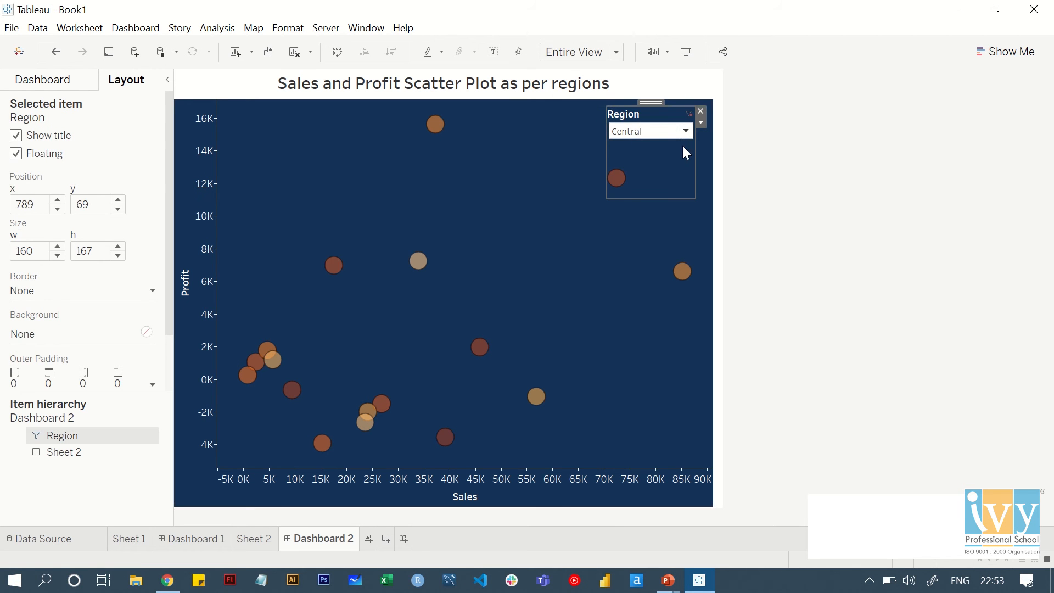
left_click(780, 182)
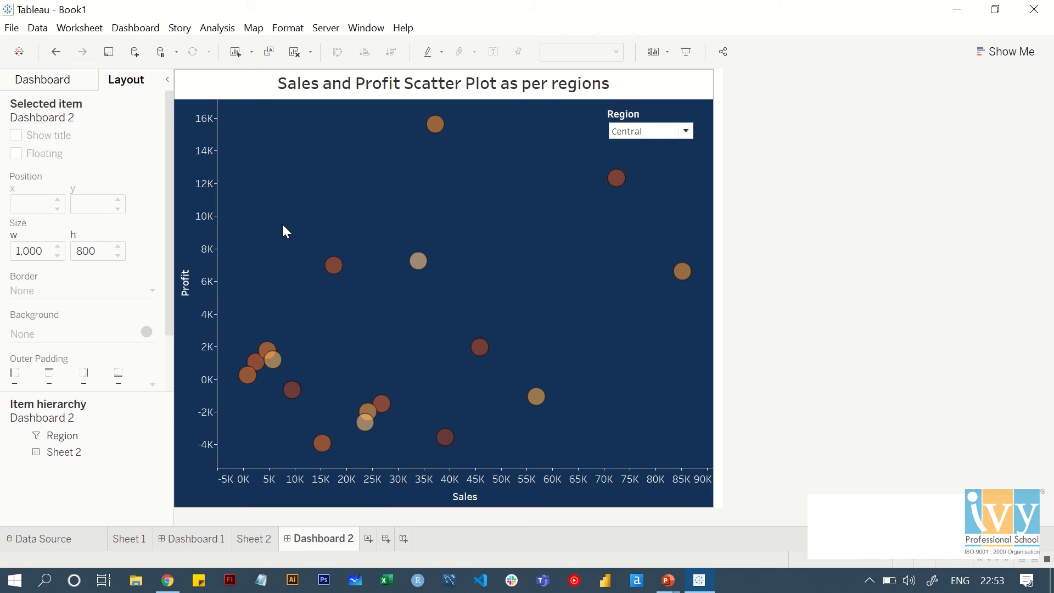
left_click(641, 116)
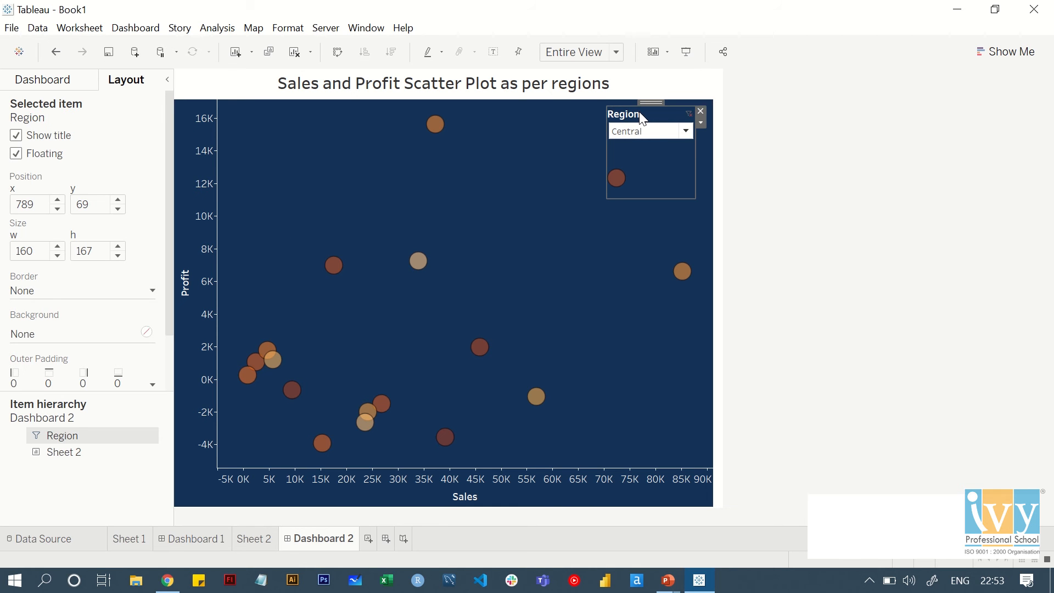
left_click_drag(651, 103, 575, 143)
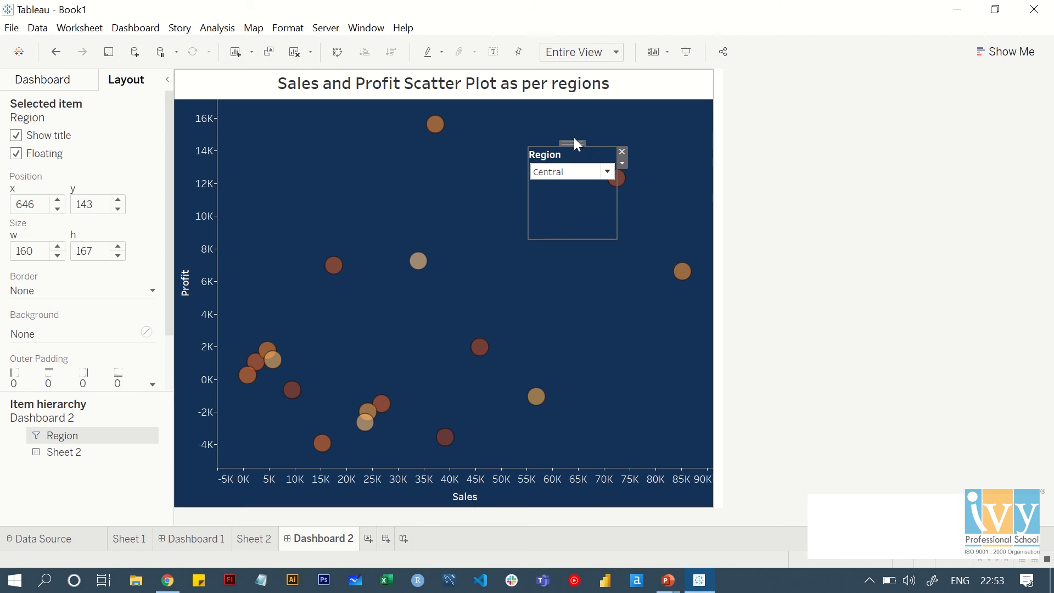
- Switch to Figma and export the Region button group as a 1x PNG
left_click(167, 580)
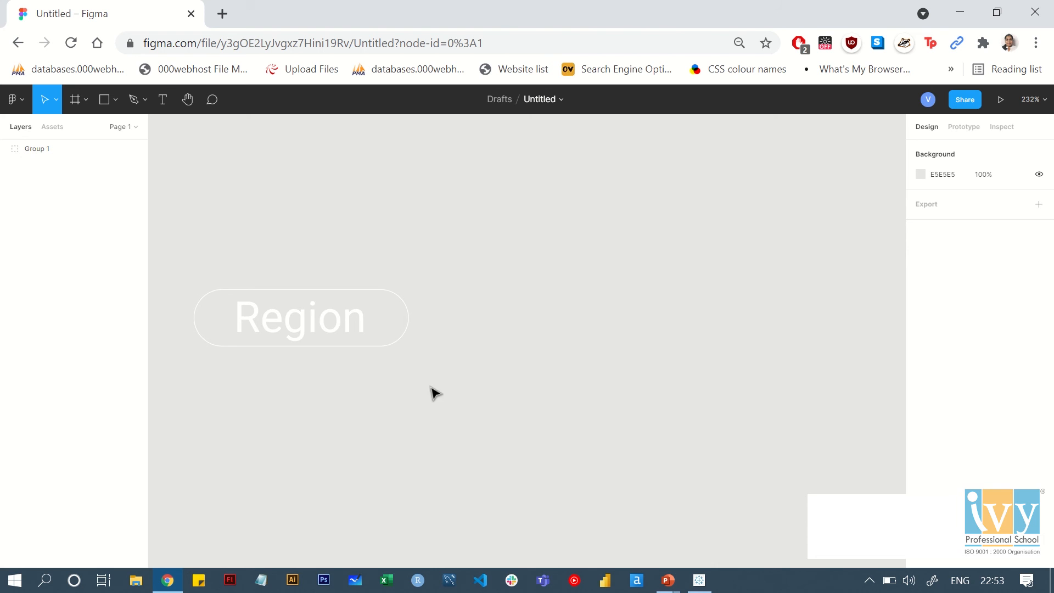
left_click_drag(431, 386, 257, 259)
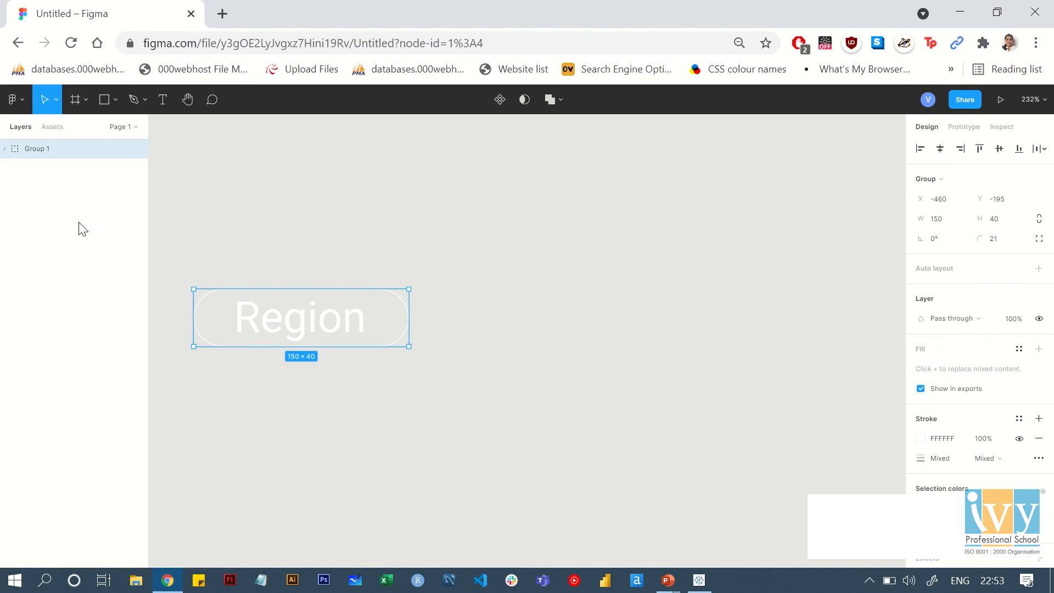
scroll(972, 394, "down", 3)
left_click(979, 497)
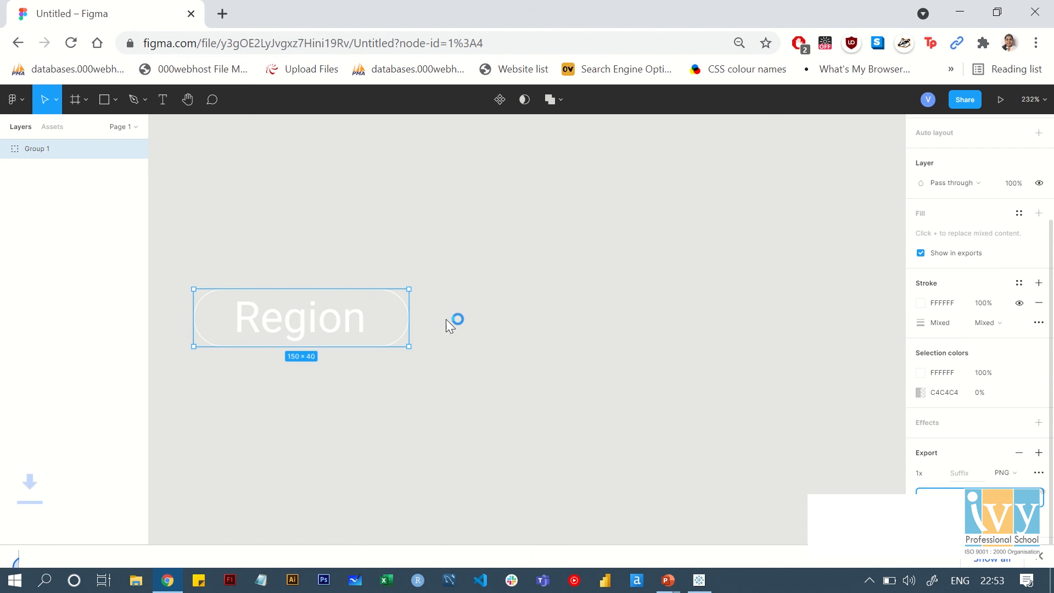
- Switch back to Tableau, add a floating vertical container over the chart and set its width to 150
left_click(699, 580)
left_click(41, 83)
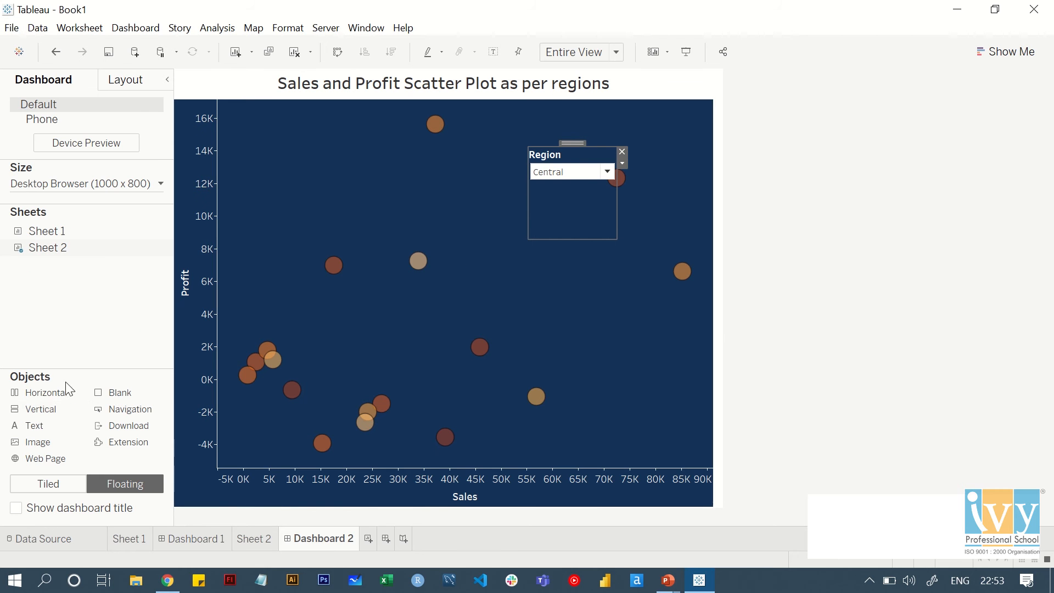
left_click_drag(35, 412, 437, 247)
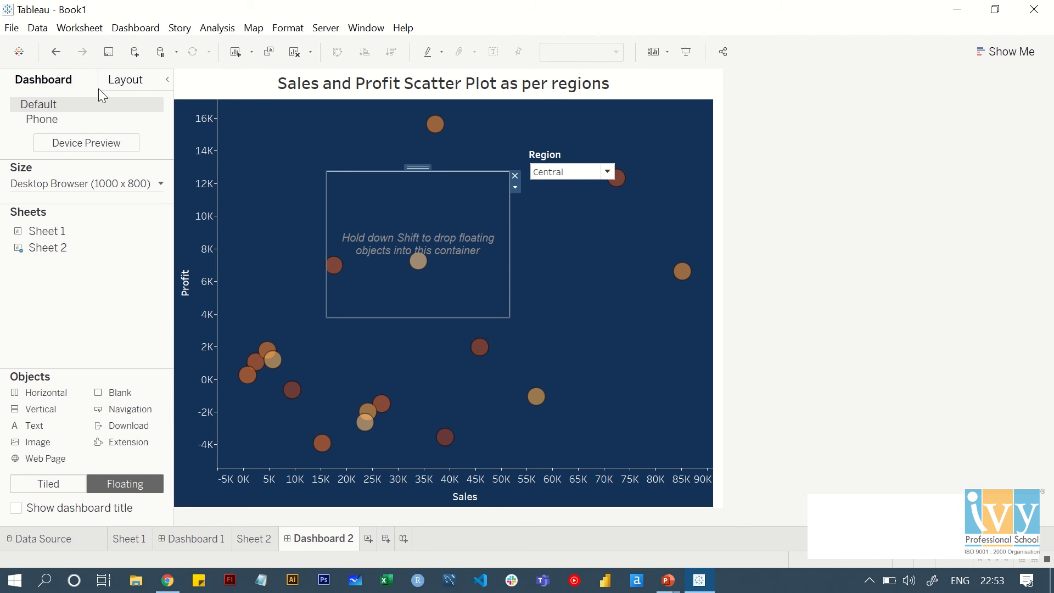
left_click(125, 82)
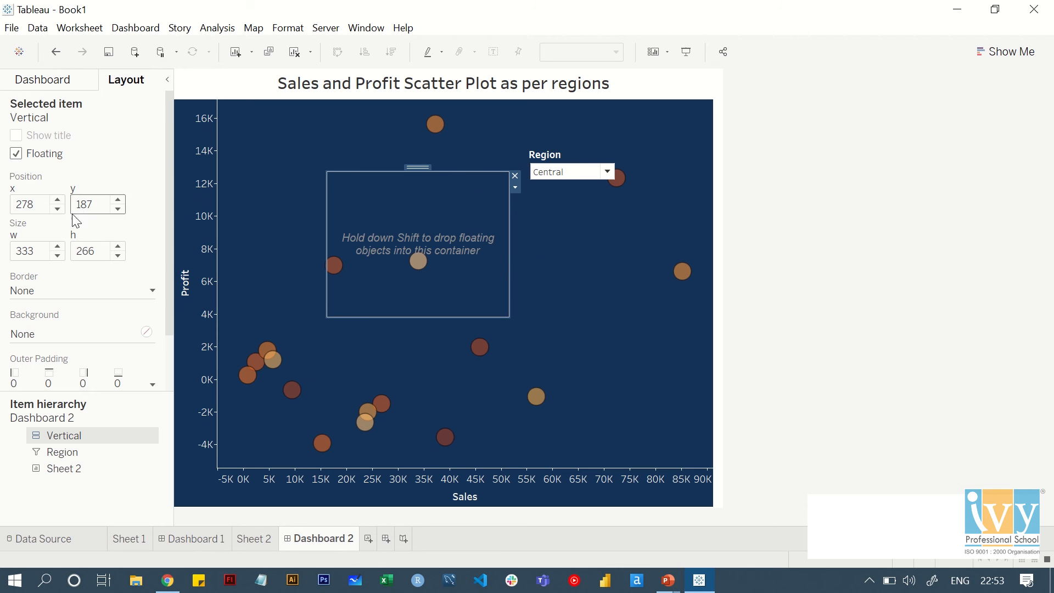
double_click(42, 253)
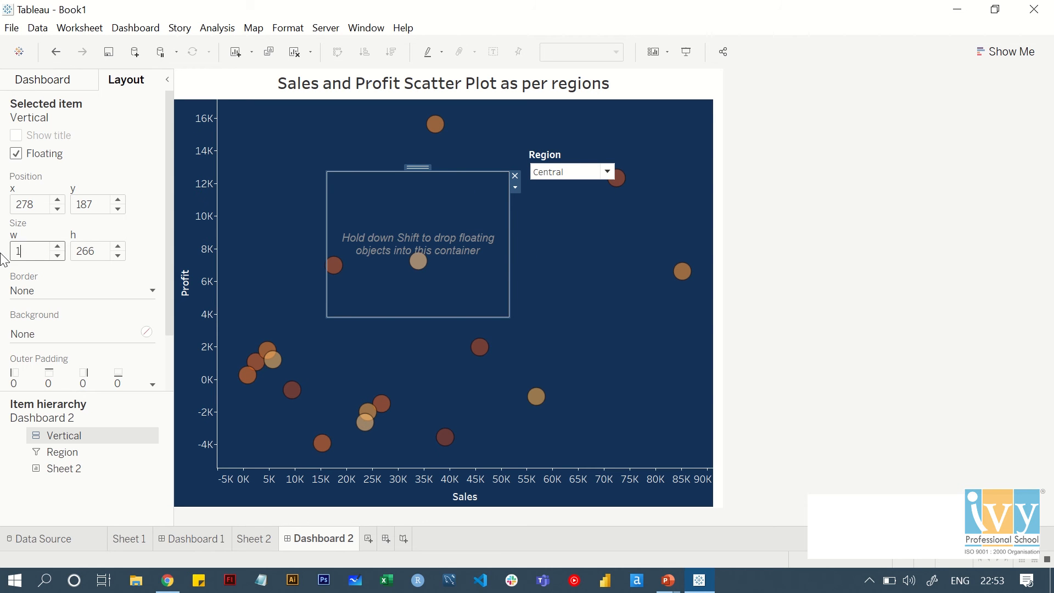
key("Return")
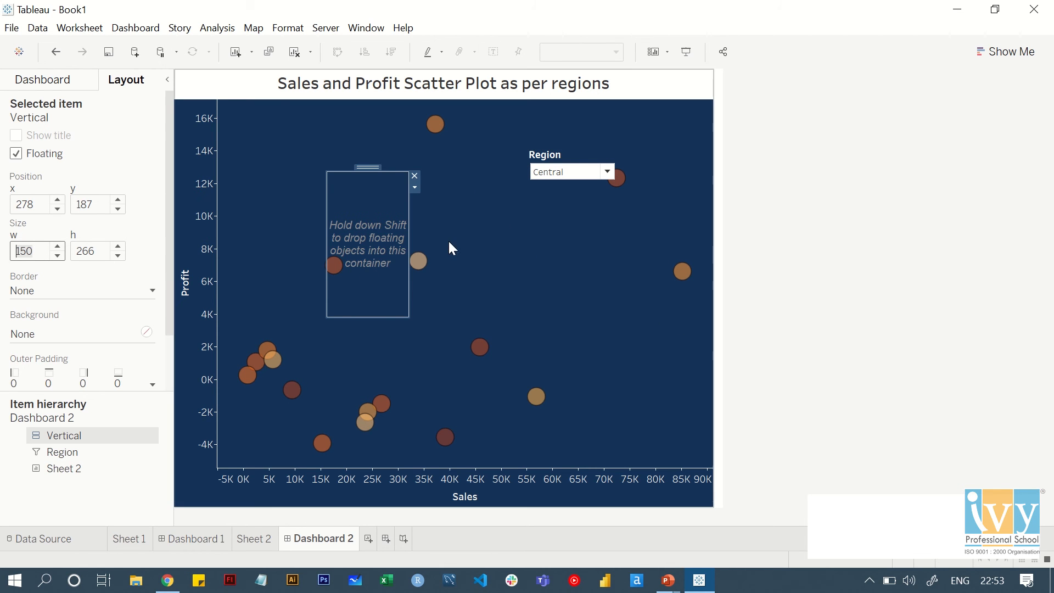
- Place the Region filter inside the vertical container
left_click(553, 160)
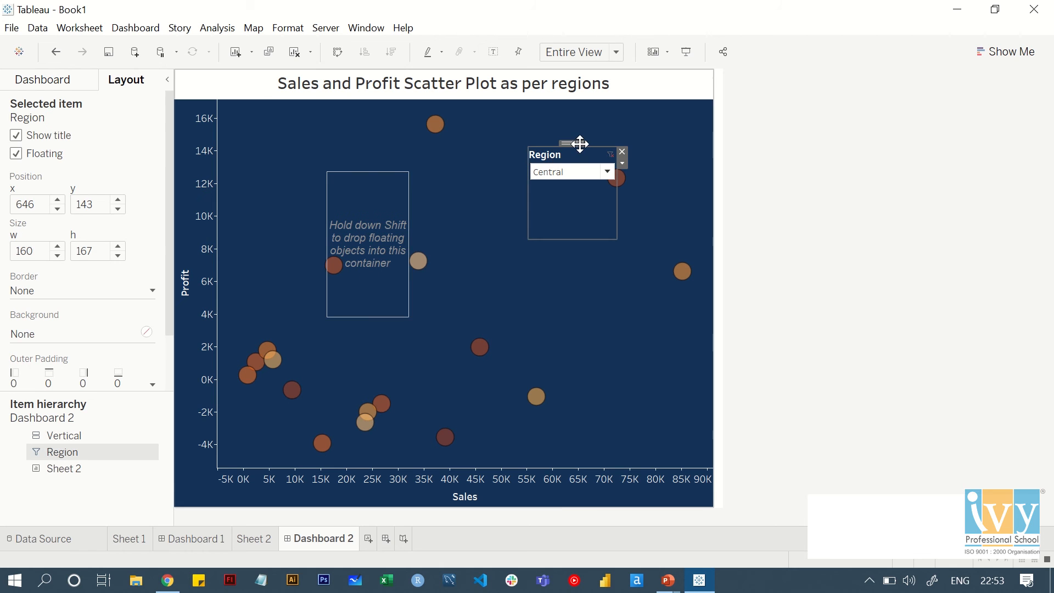
left_click_drag(578, 142, 381, 196)
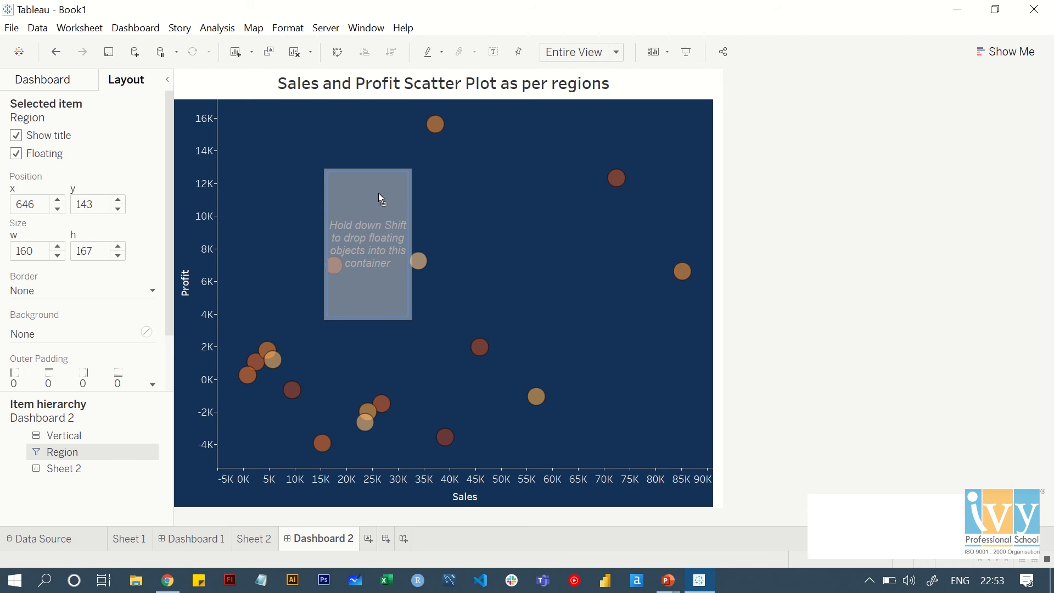
left_click_drag(379, 194, 379, 195)
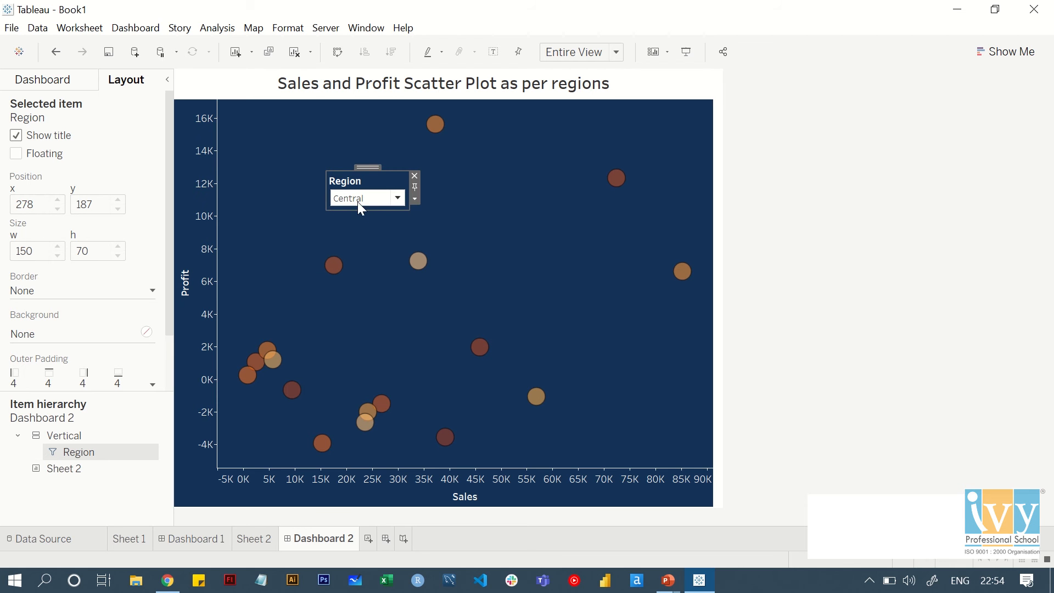
- Hide the Region filter's title and make the filter fill the full height of the vertical container
left_click(415, 198)
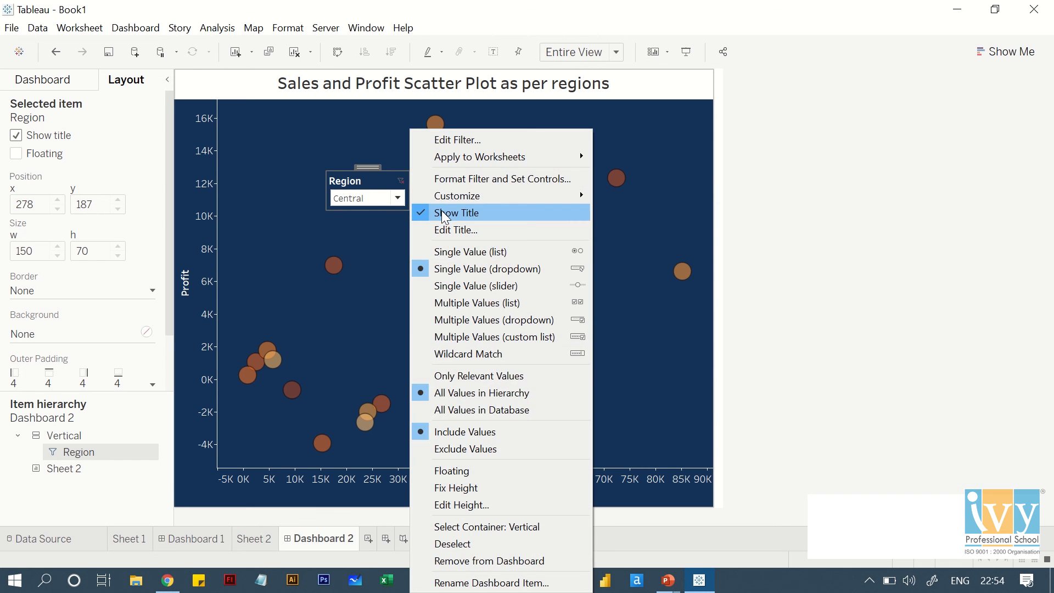
left_click(445, 217)
left_click(415, 199)
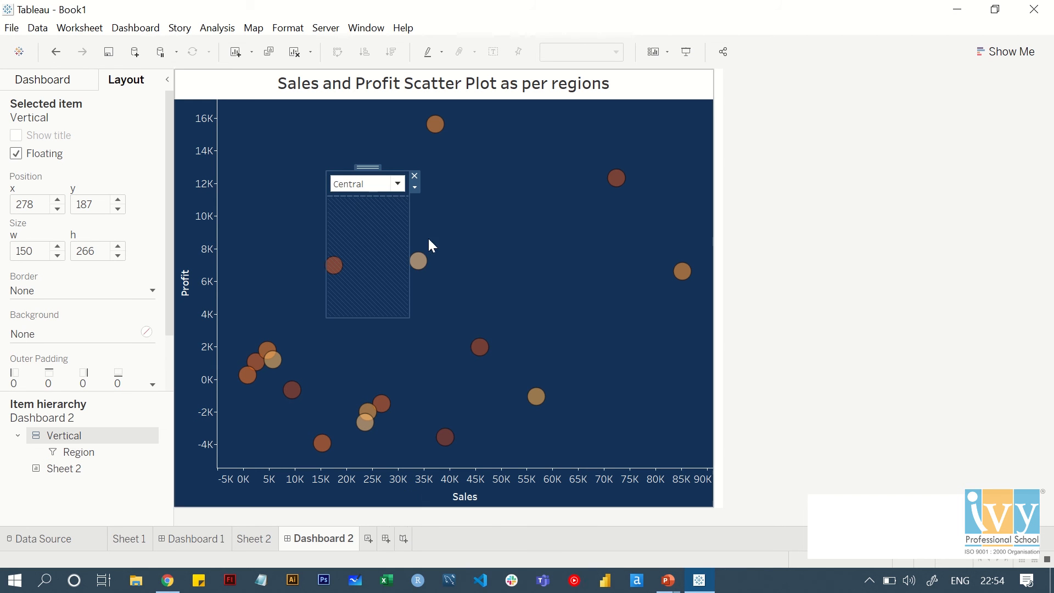
left_click(414, 188)
left_click(458, 241)
left_click(400, 252)
left_click(538, 223)
- Change the Region filter to a single-value list and set it to (All)
left_click(382, 185)
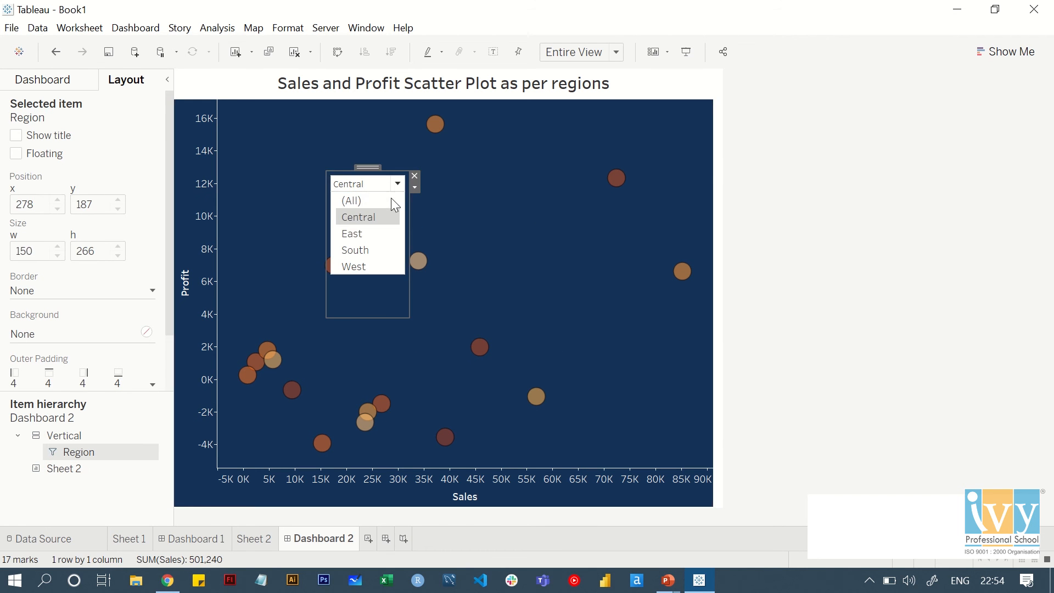
left_click(414, 187)
left_click(515, 285)
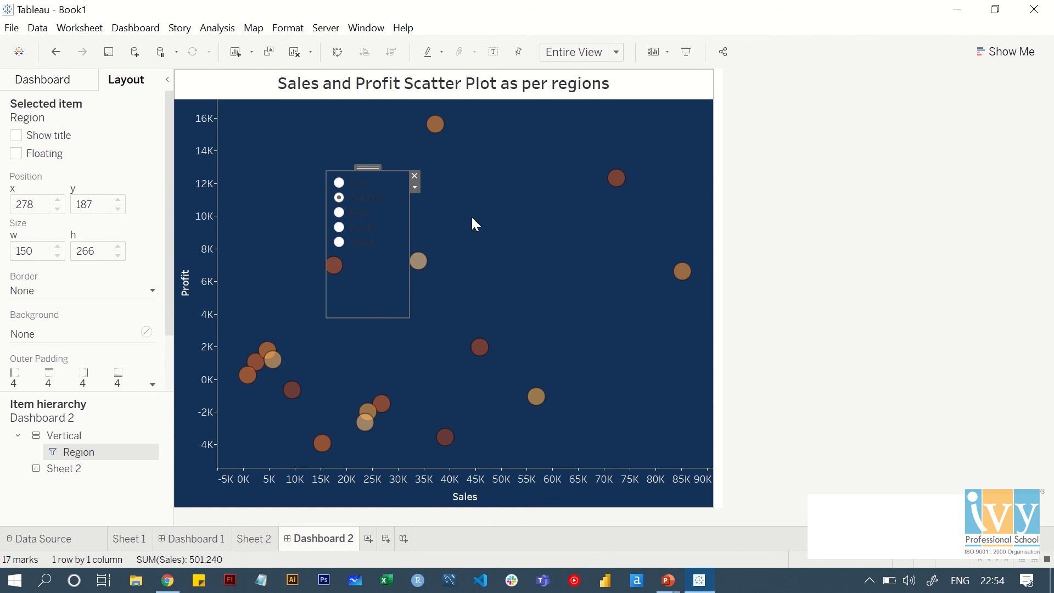
left_click(340, 183)
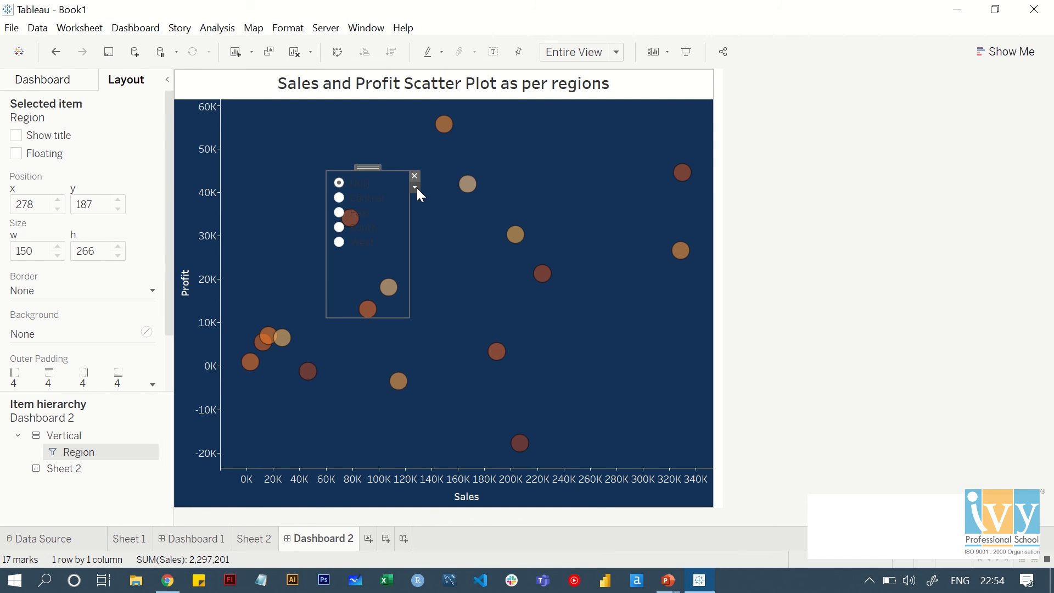
- Give the floating vertical container the chart's dark navy background and a thin solid border
left_click(417, 188)
left_click(484, 527)
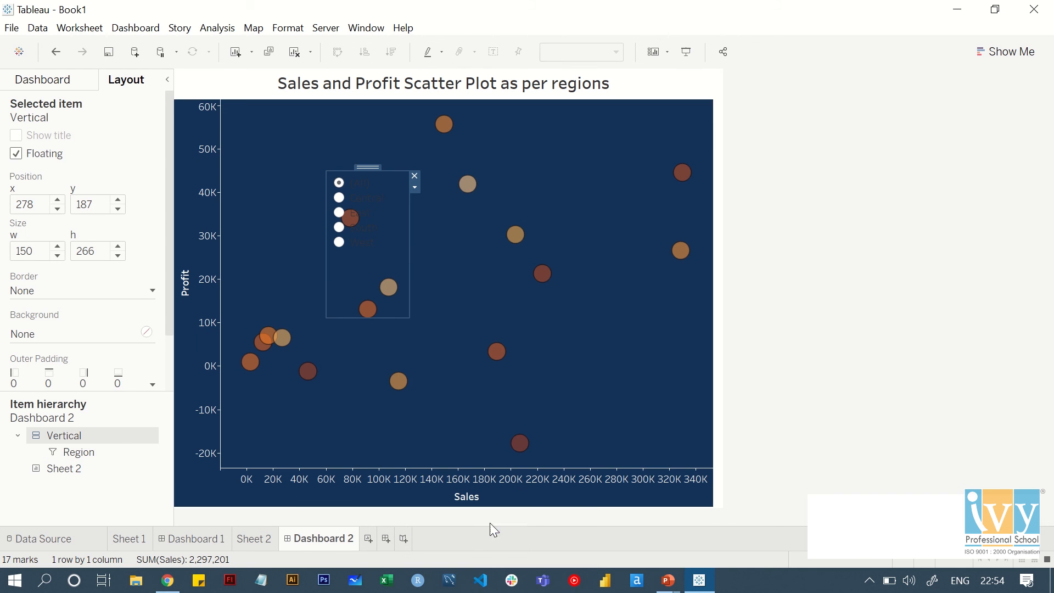
left_click(115, 335)
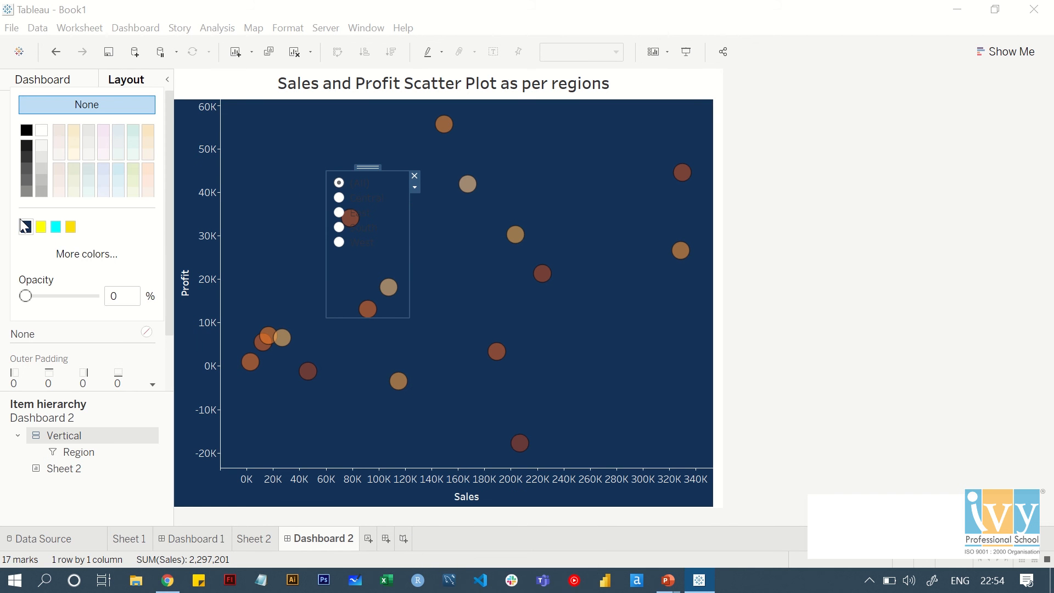
left_click(26, 226)
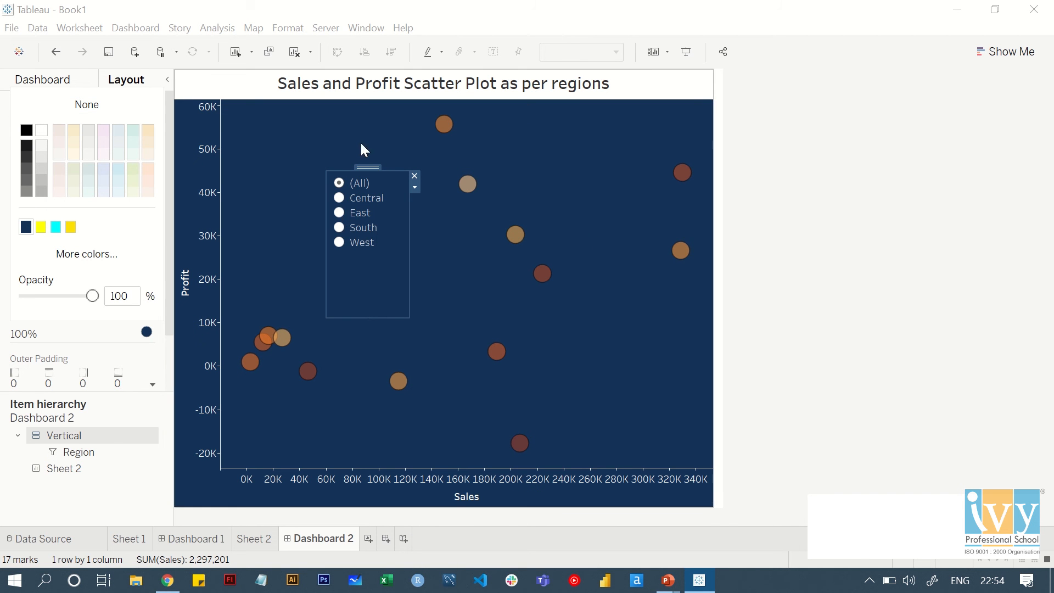
left_click(135, 83)
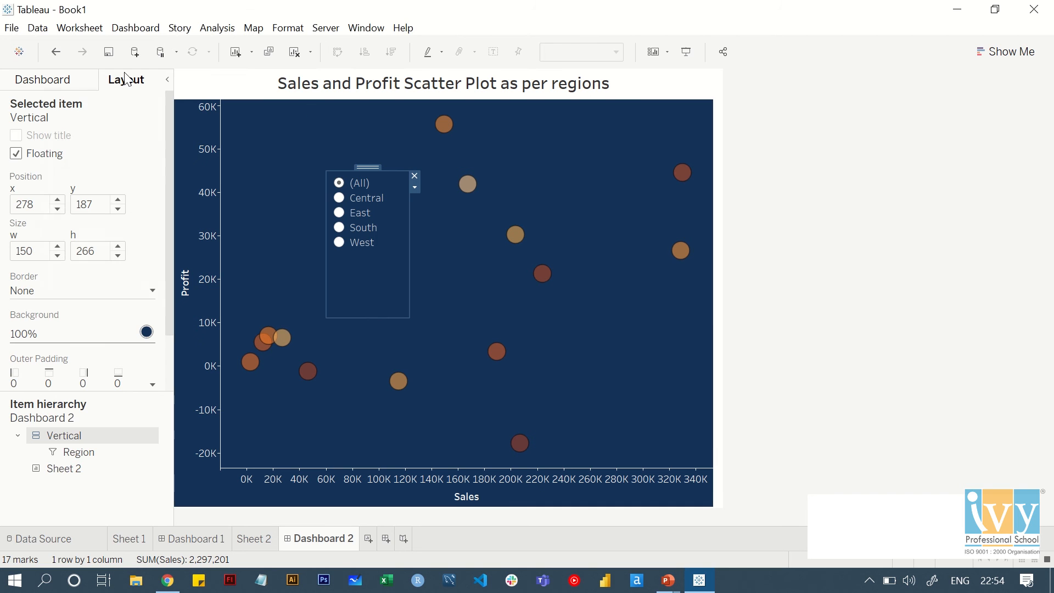
left_click(146, 294)
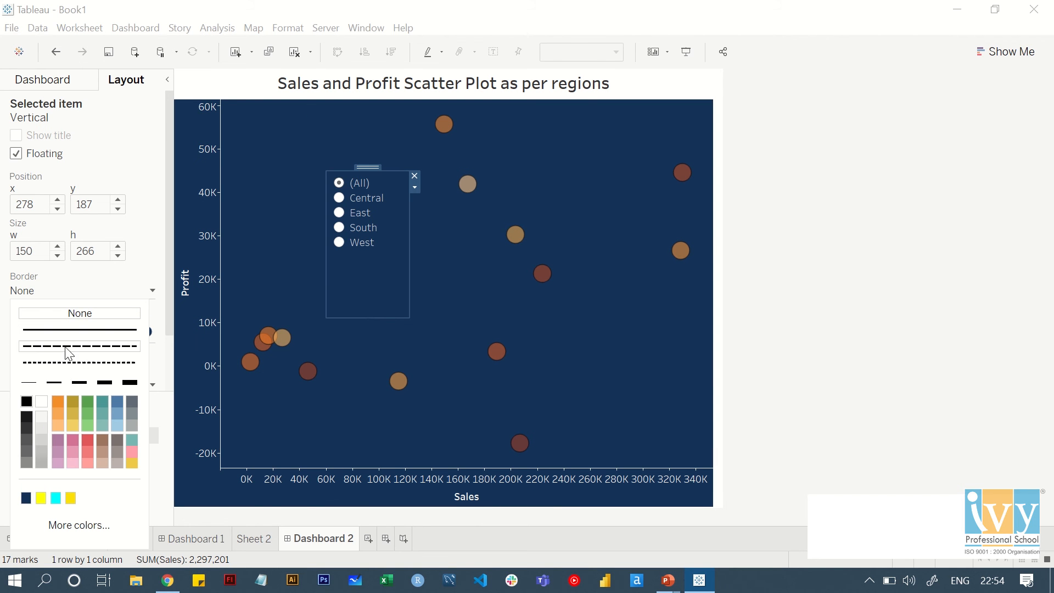
left_click(28, 382)
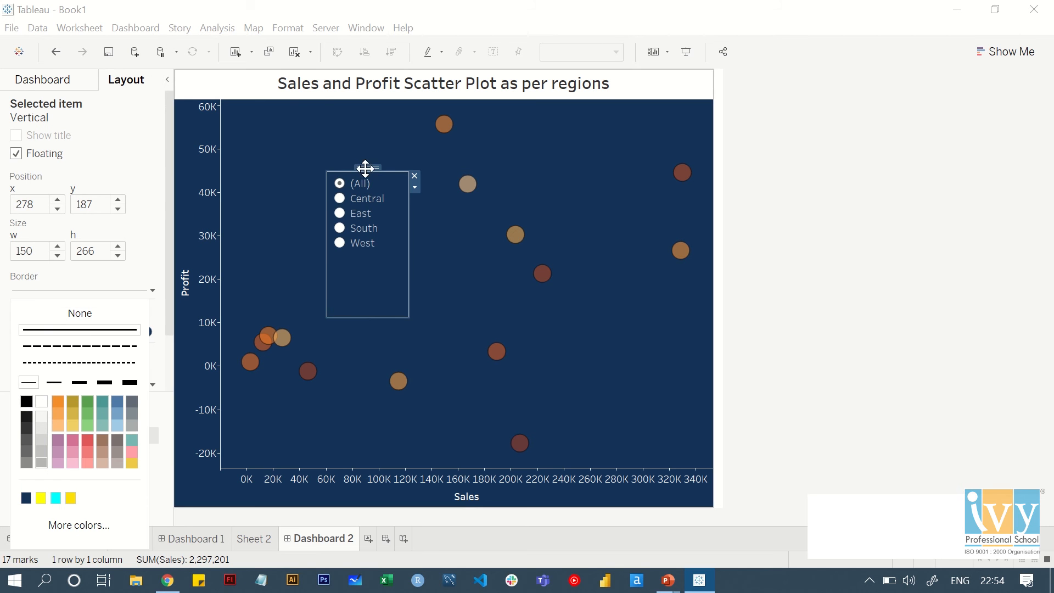
- Move the vertical container to the chart's upper-right area, at about x 779, y 116, and shorten it to about 168
left_click_drag(368, 167, 641, 129)
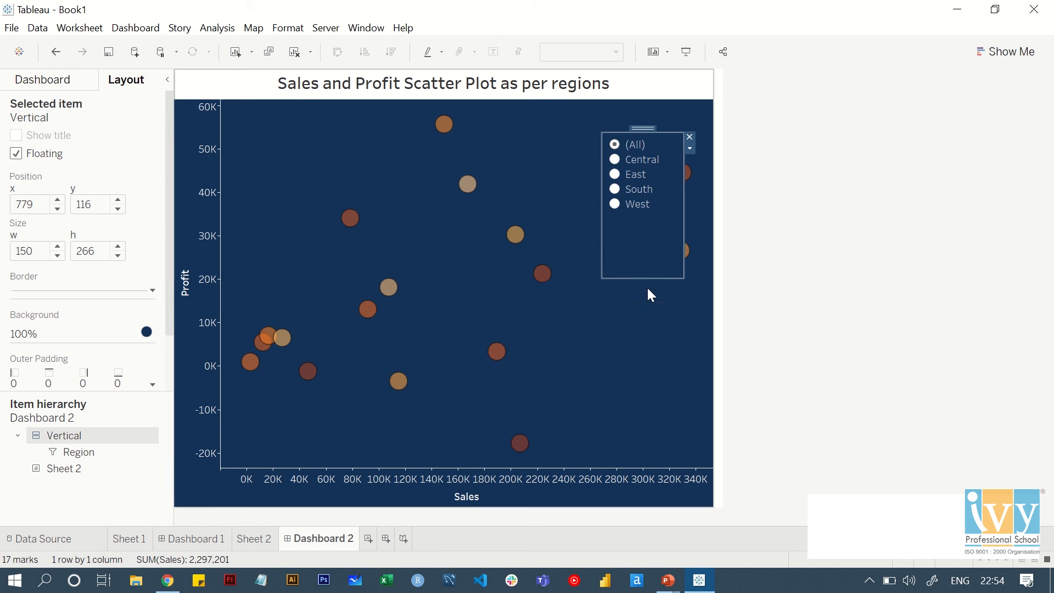
left_click_drag(647, 279, 648, 225)
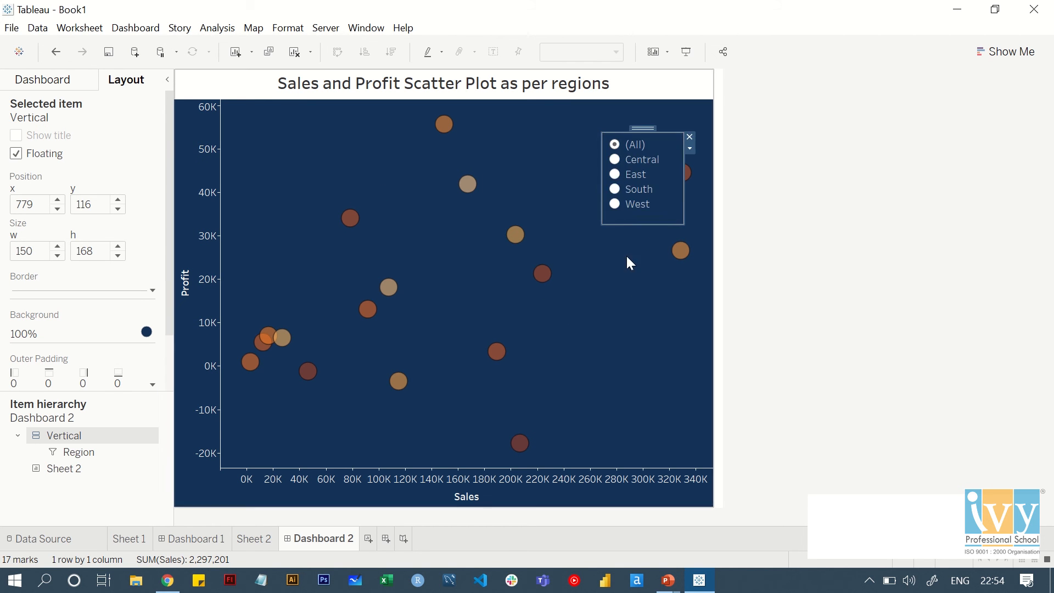
- Add a show/hide button for the vertical container, using the image Group 1 (16).png for both its shown and hidden states
left_click(690, 148)
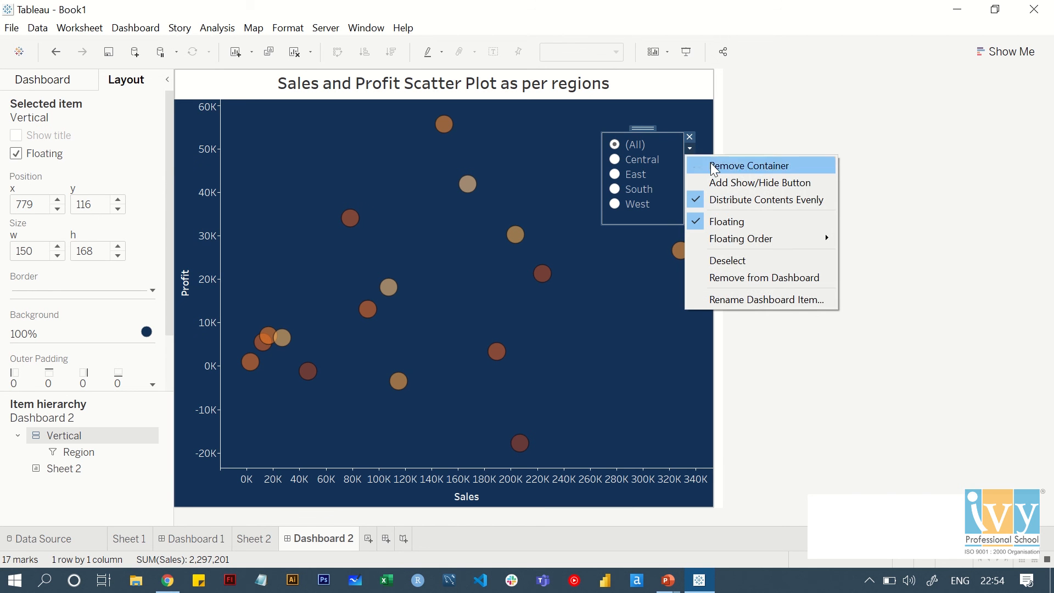
left_click(765, 184)
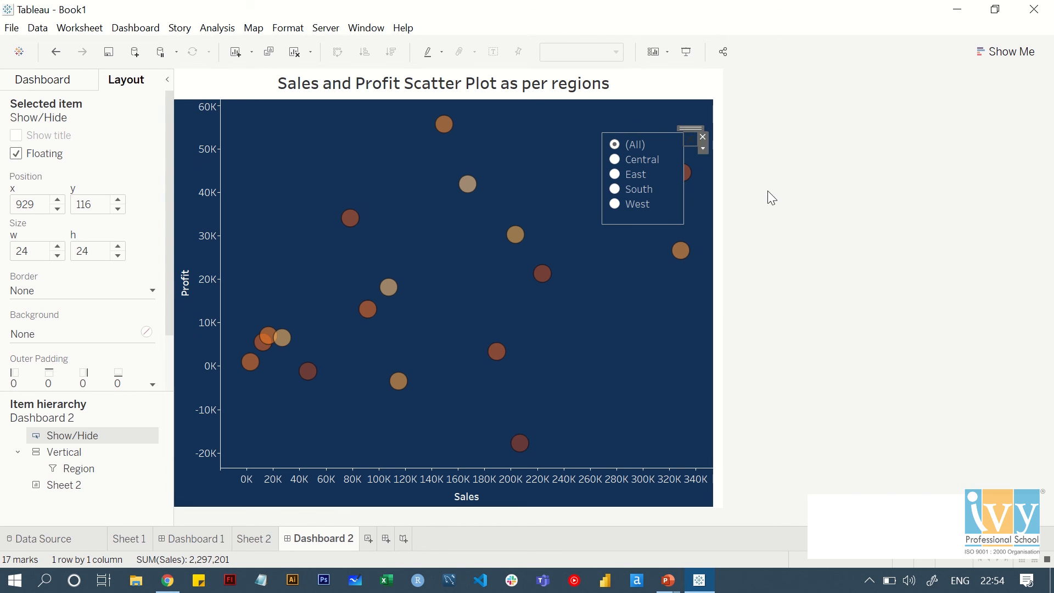
double_click(690, 140)
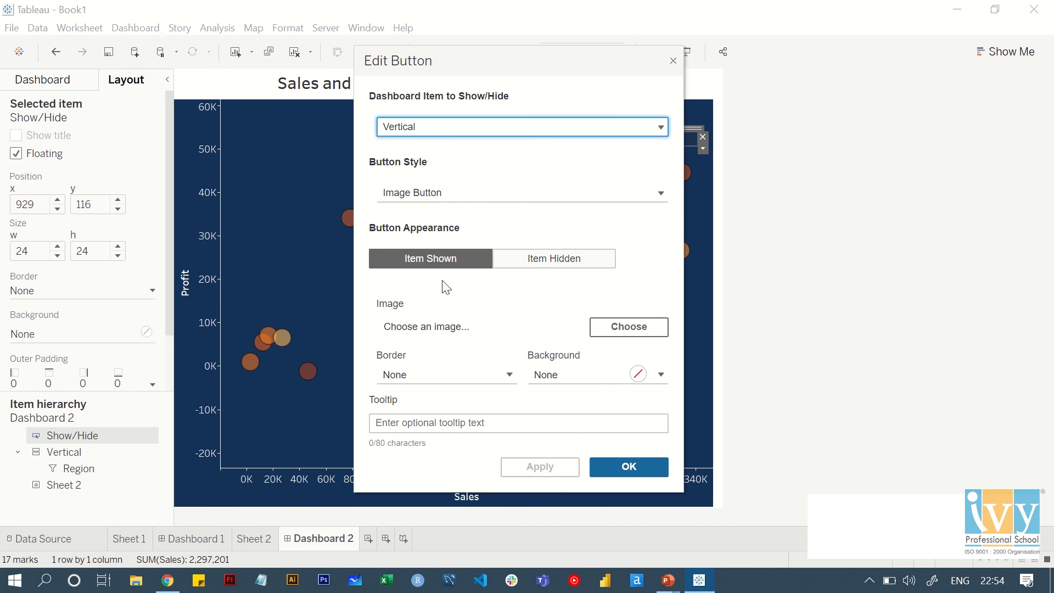
left_click(630, 328)
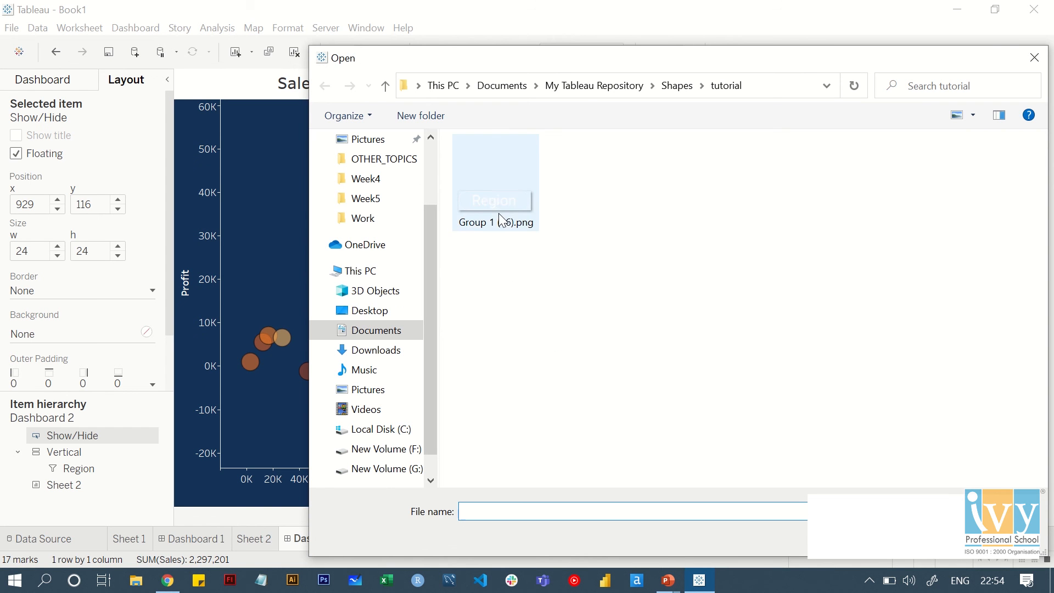
scroll(388, 301, "up", 2)
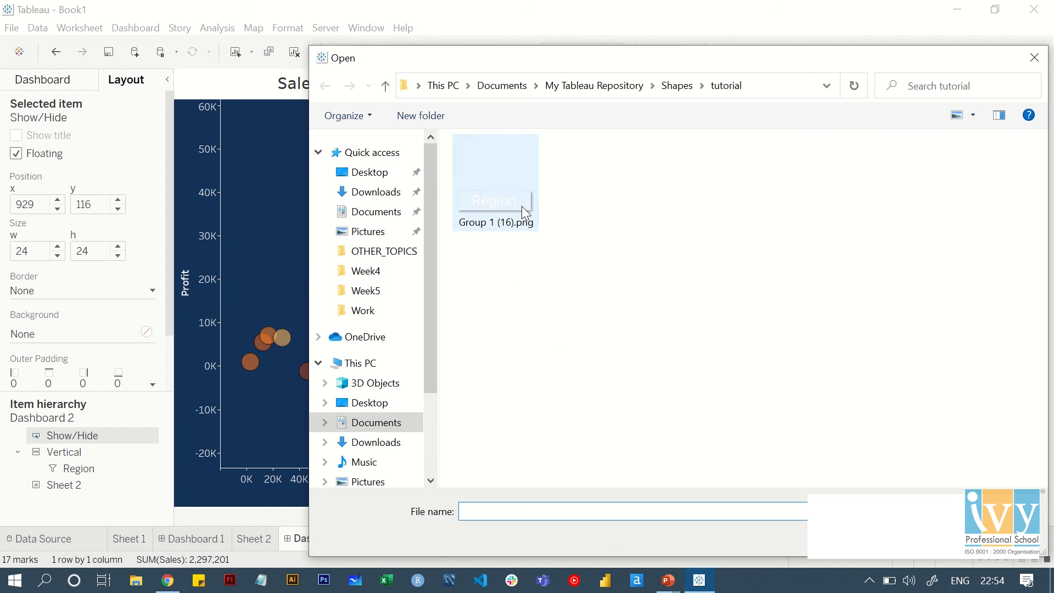
double_click(521, 205)
left_click(555, 260)
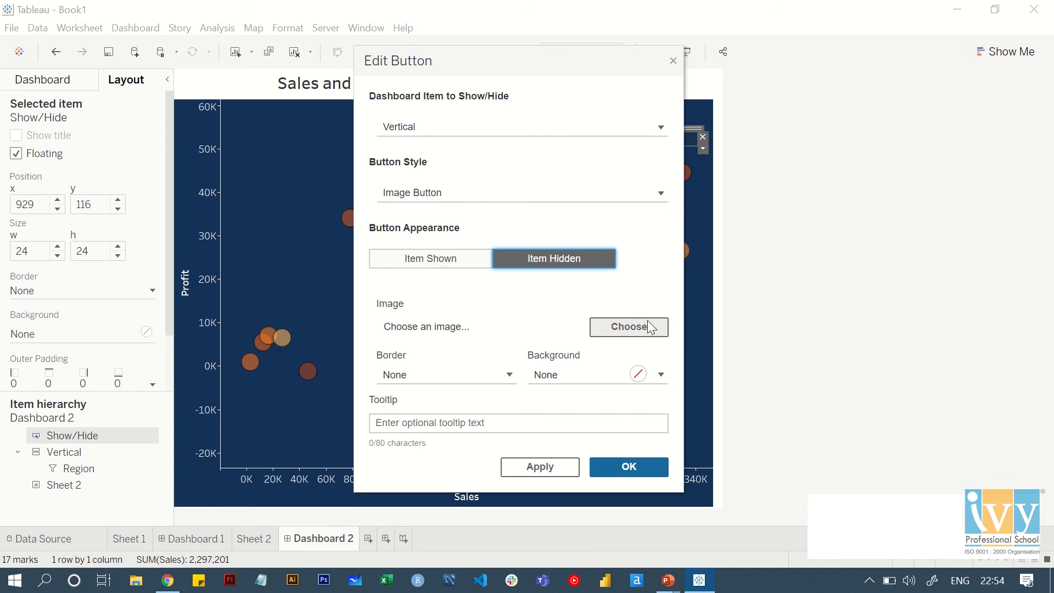
left_click(638, 325)
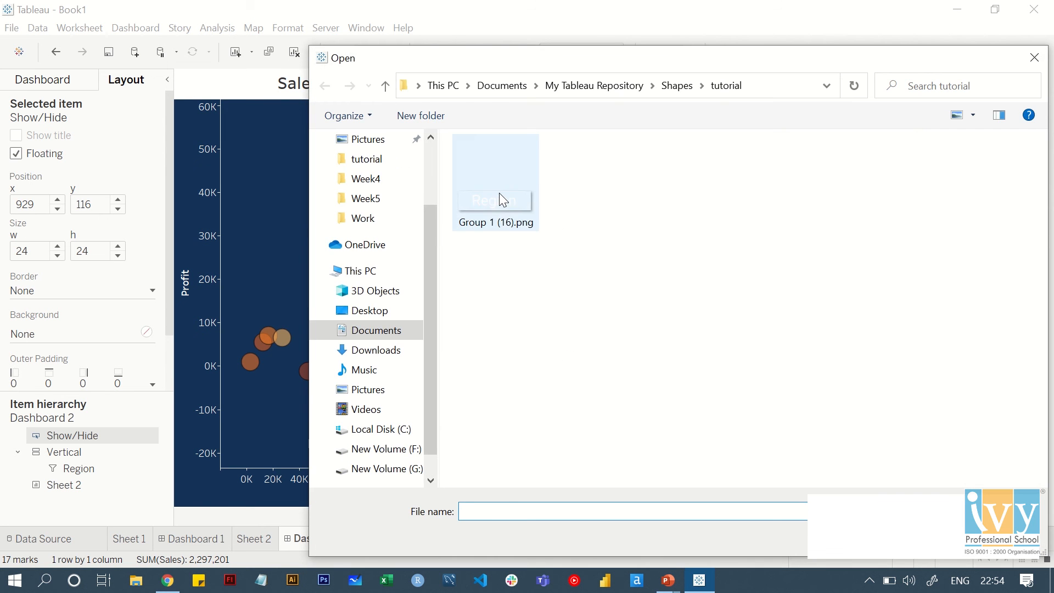
double_click(498, 192)
left_click(640, 464)
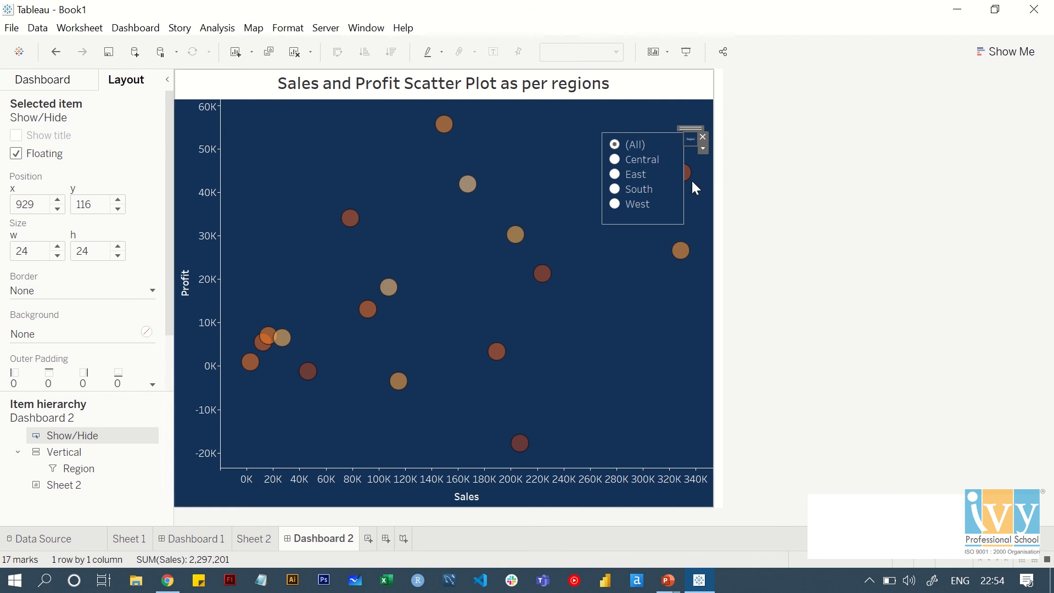
- Resize the show/hide button to width 150 and height 40, and place it directly above the Region filter container
left_click_drag(39, 249, 6, 249)
type("150")
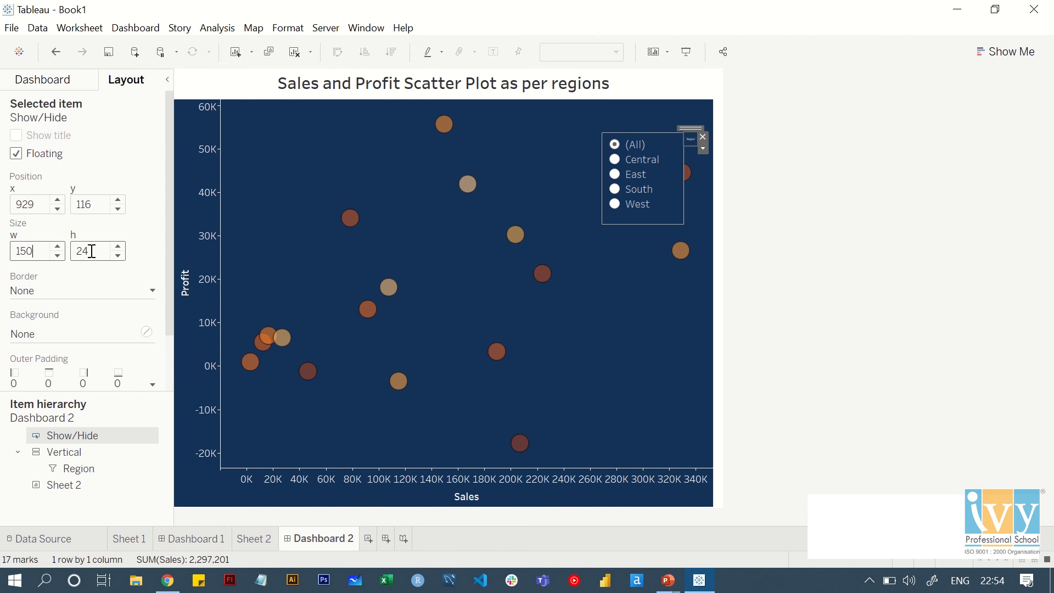
left_click_drag(92, 251, 11, 248)
type("50")
key("Return")
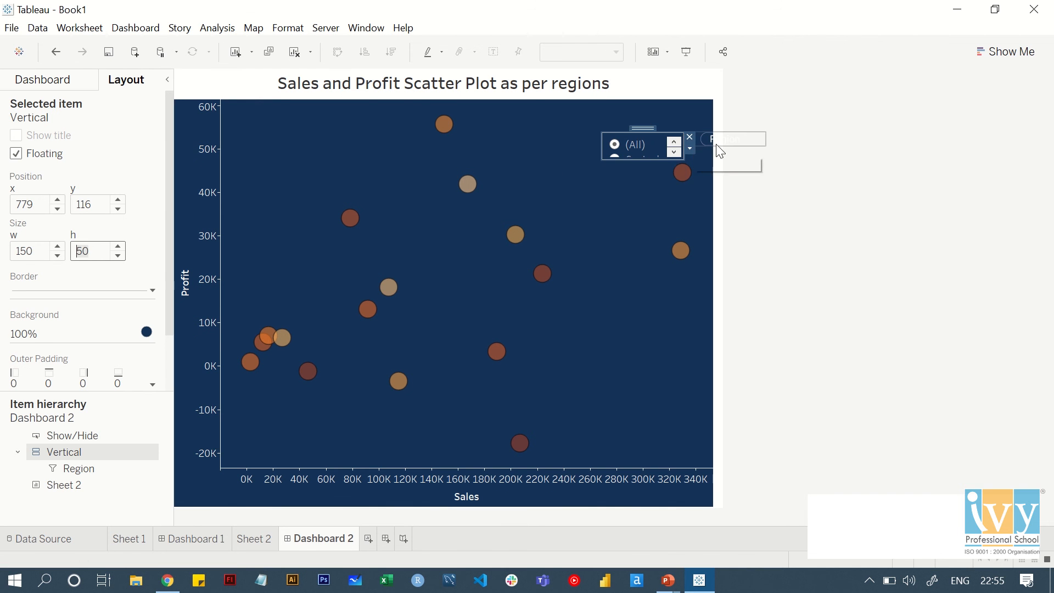
left_click(729, 140)
left_click_drag(94, 251, 7, 254)
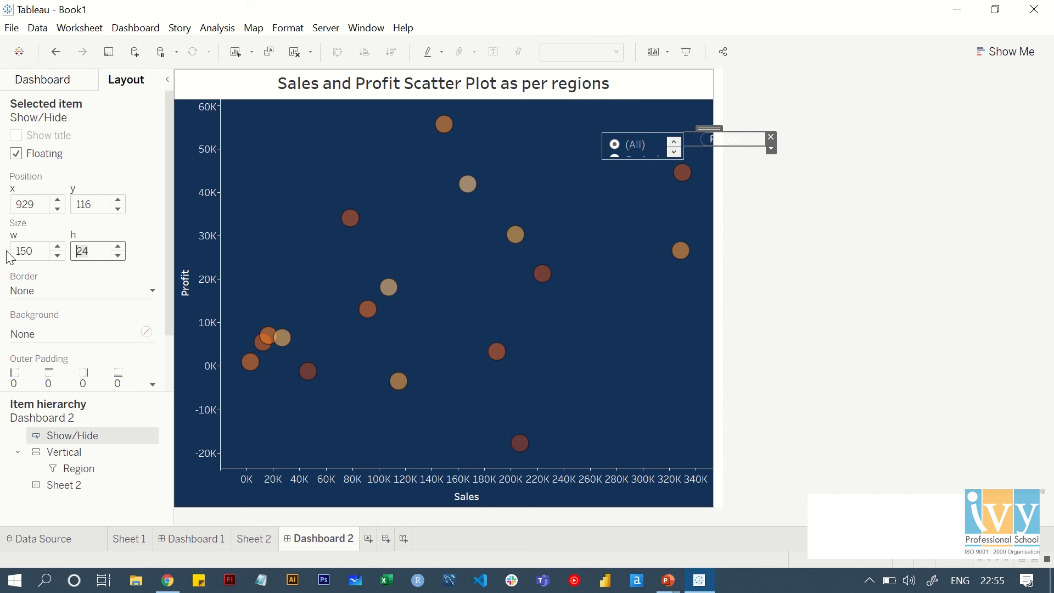
type("40")
key("Return")
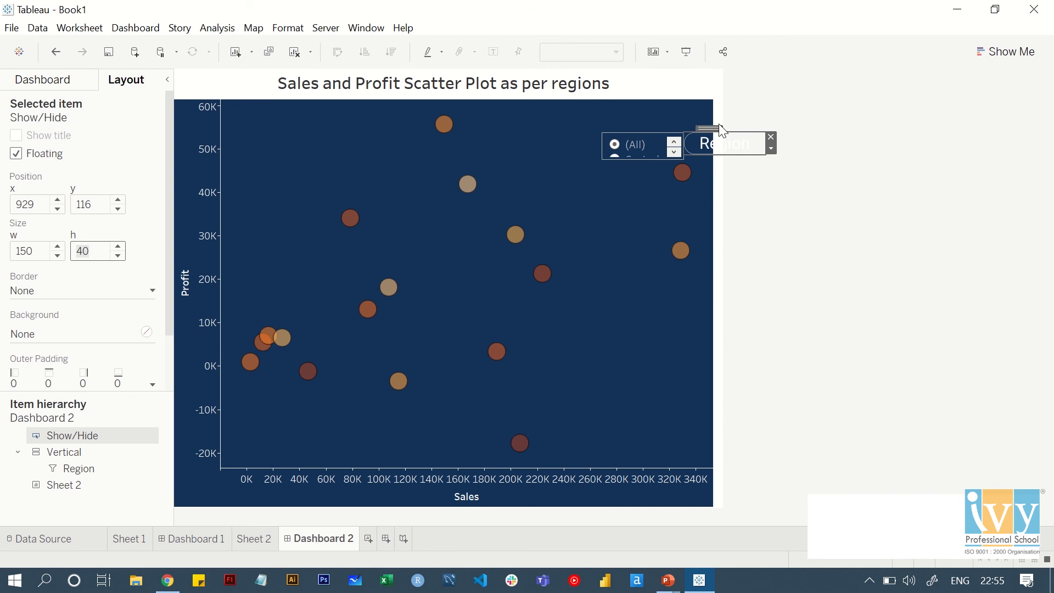
left_click_drag(716, 126, 640, 104)
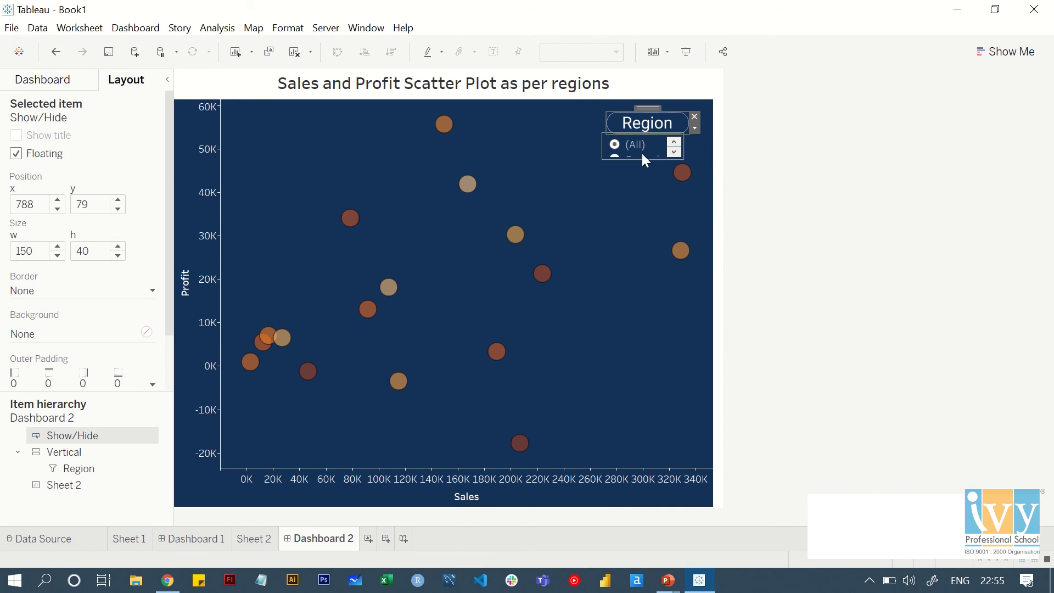
- Extend the vertical container's height to about 150 and align the Region button with it at about x 778, y 77
left_click(641, 153)
left_click(690, 149)
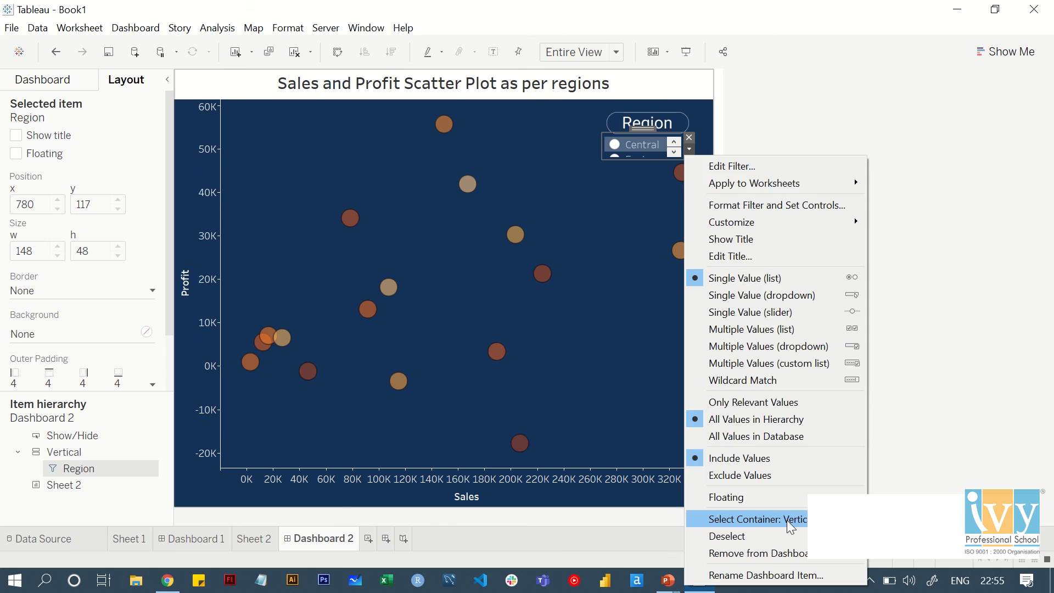
left_click(753, 518)
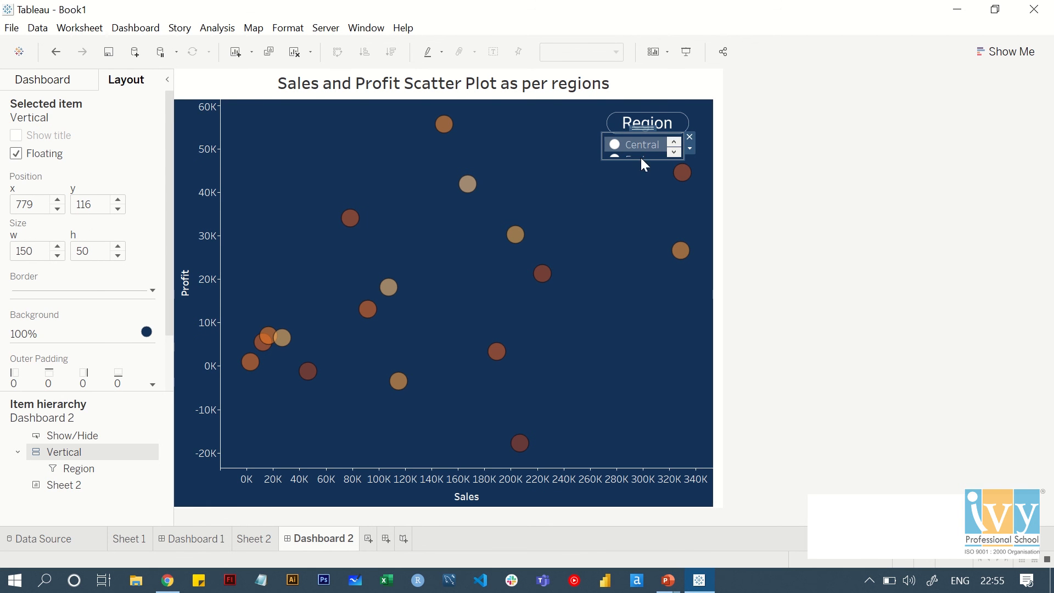
left_click_drag(640, 182, 644, 214)
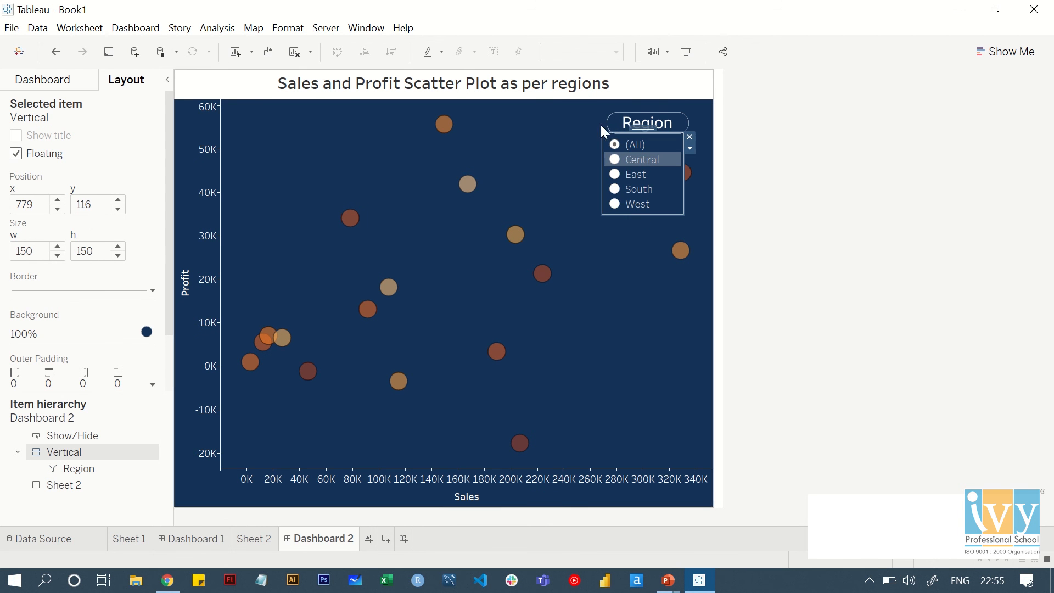
left_click(639, 108)
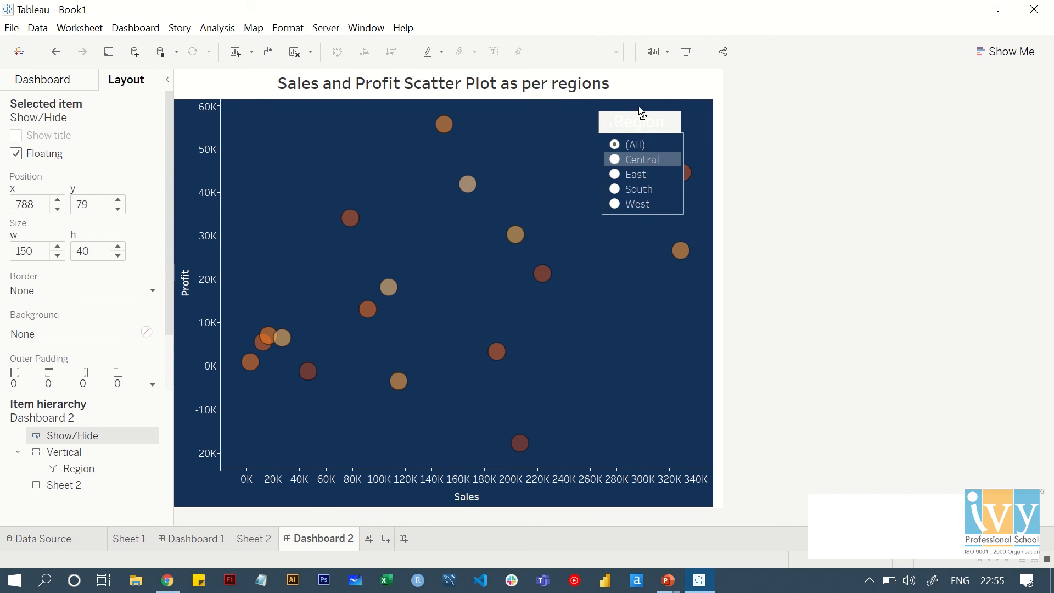
- Test the Region button in presentation mode by repeatedly hiding and showing the filter list
left_click(686, 52)
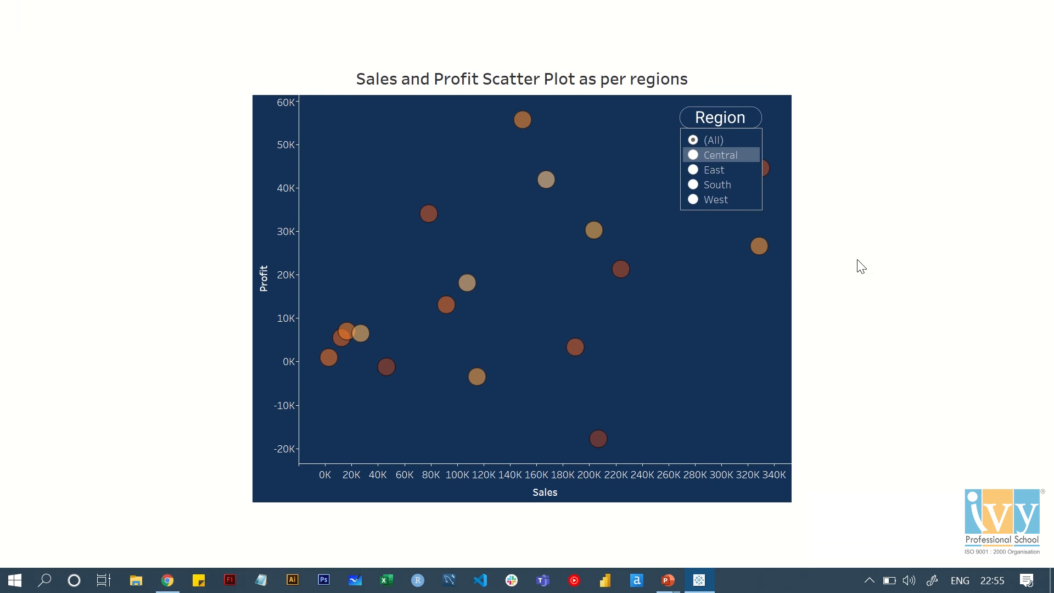
left_click(710, 118)
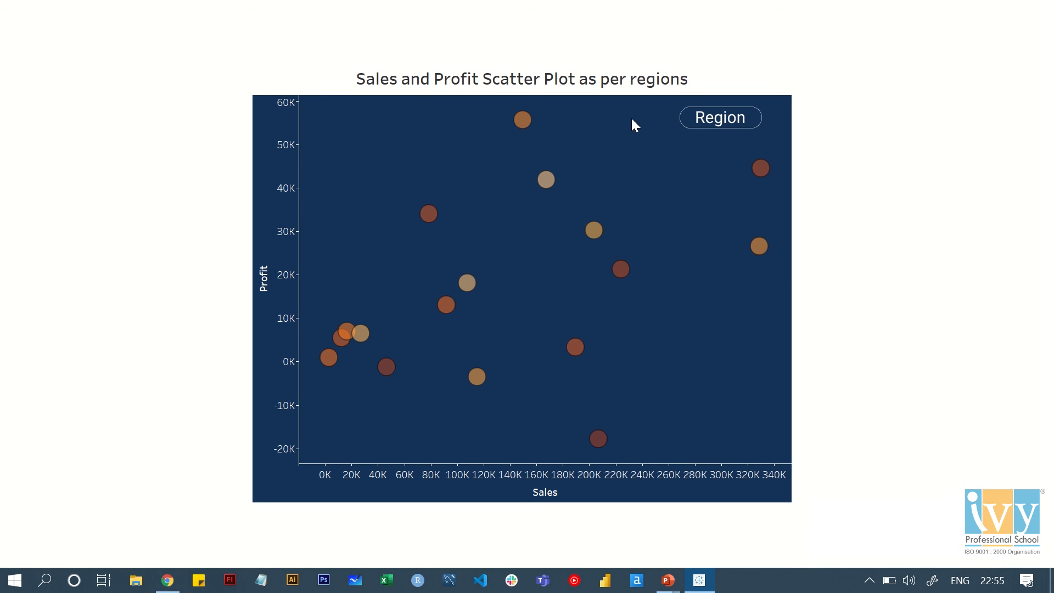
left_click(717, 122)
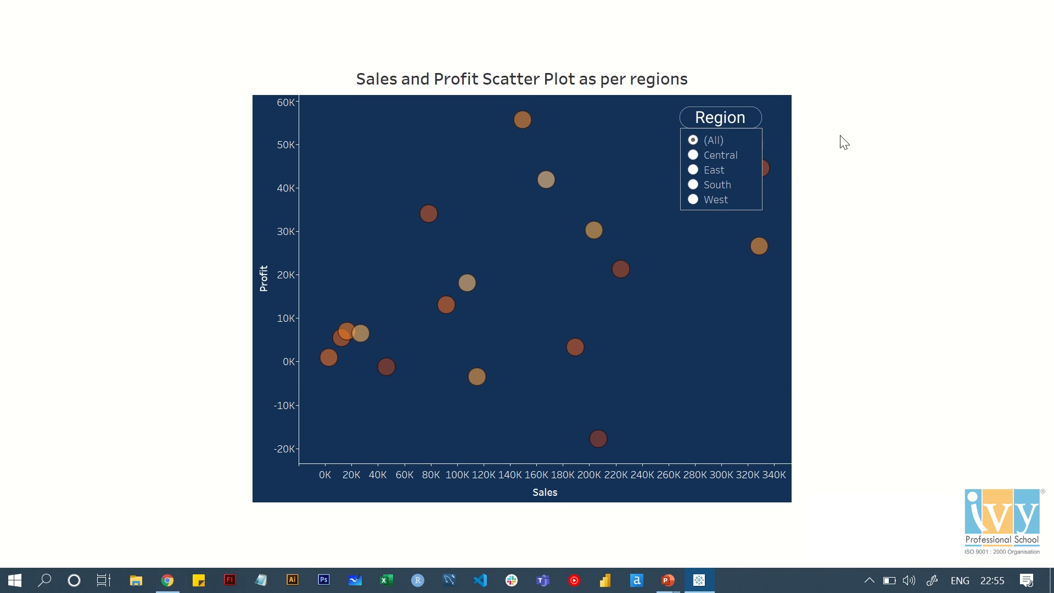
left_click(744, 115)
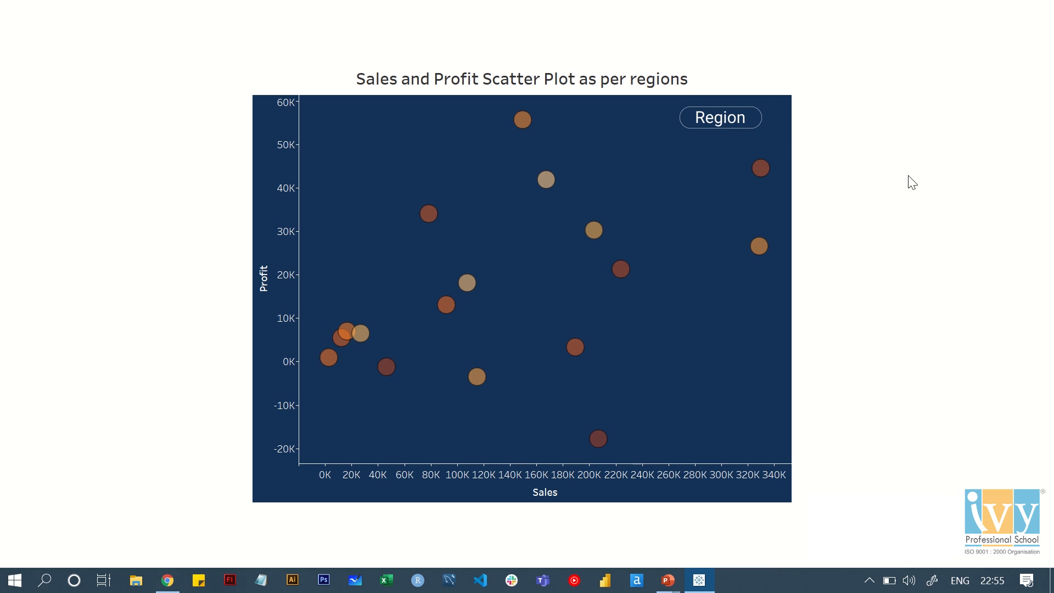
left_click(722, 117)
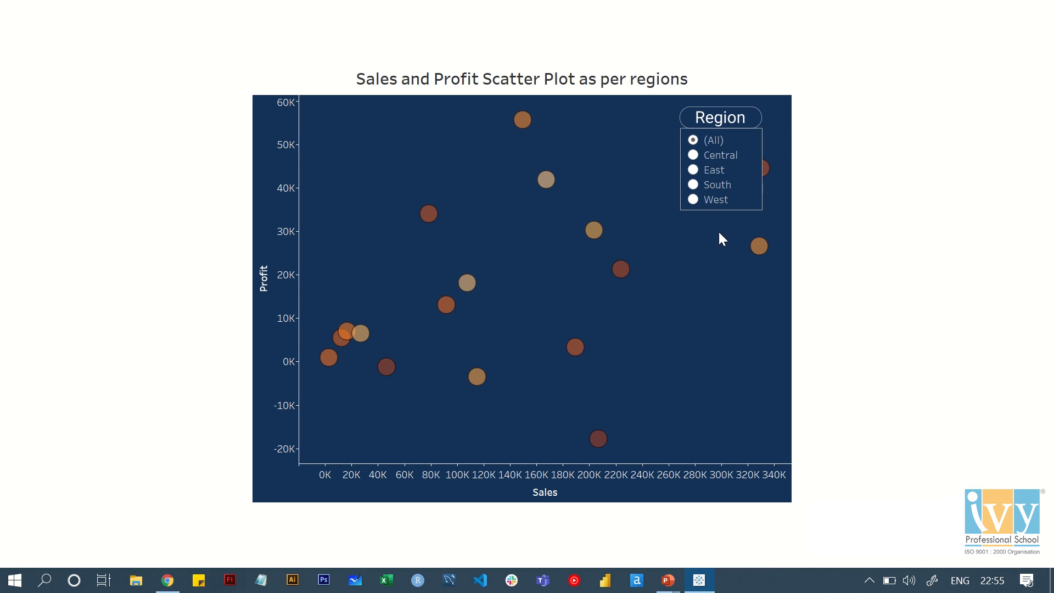
- Preview the plot for Central, East, South and West, restore (All), hide the filter list and leave presentation mode
left_click(694, 154)
left_click(693, 170)
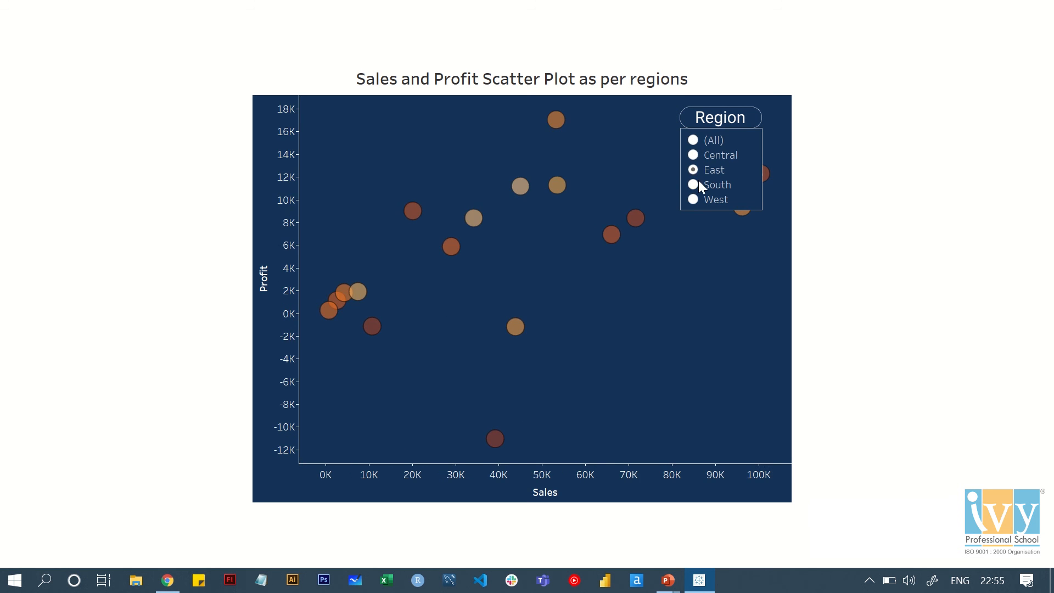
left_click(693, 184)
left_click(692, 200)
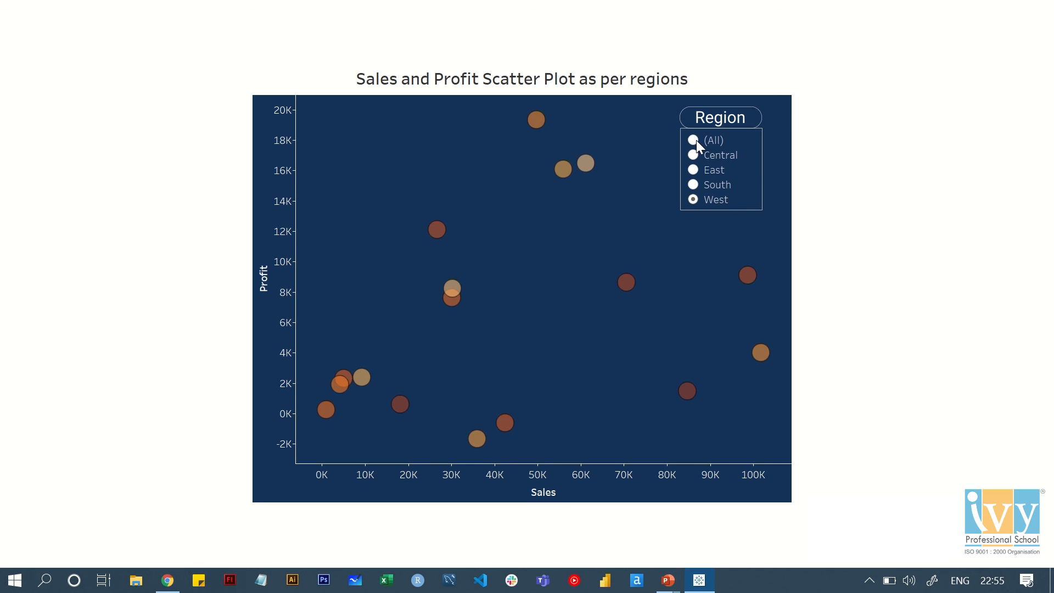
left_click(694, 140)
left_click(745, 116)
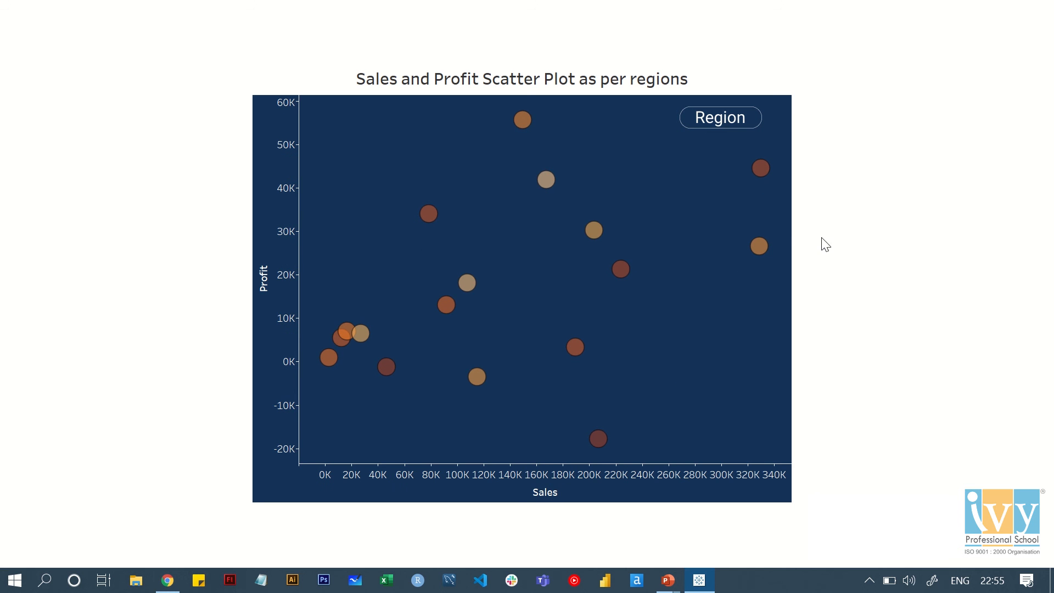
key("Escape")
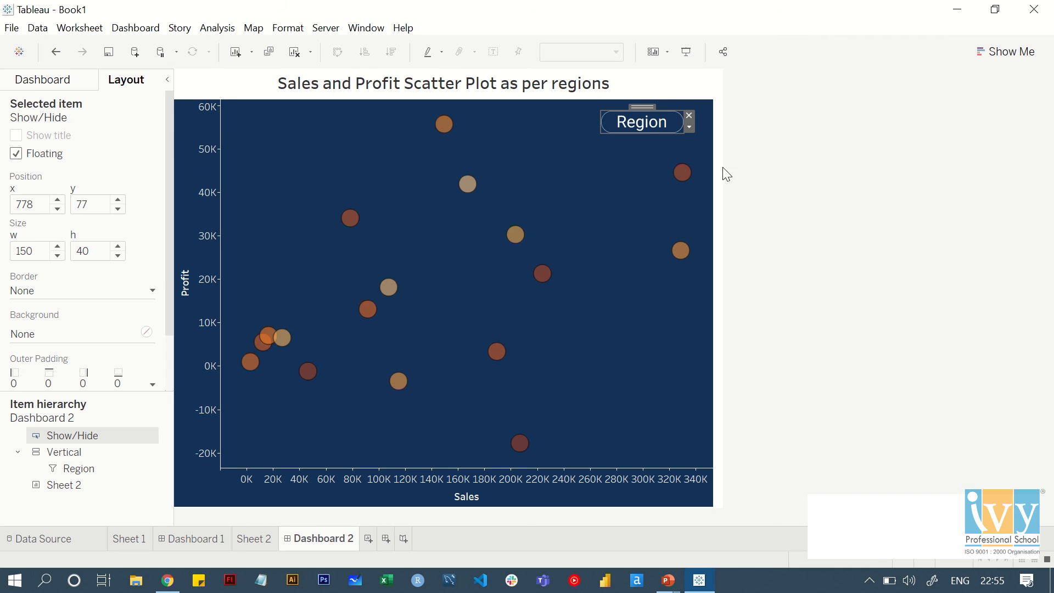
left_click(752, 130)
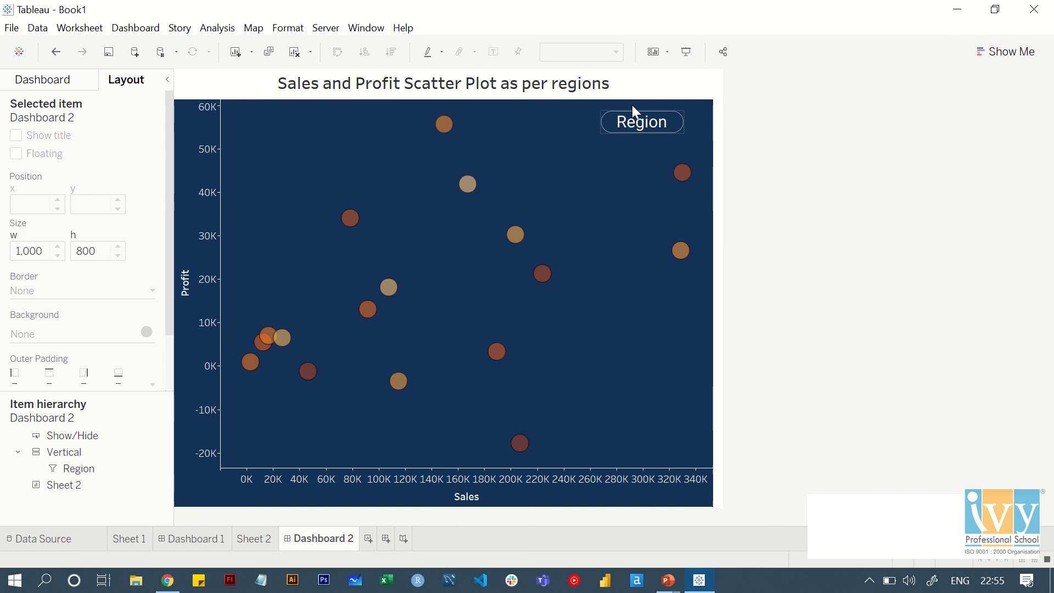
- Switch to Figma and select the group holding the Region button artwork
left_click(168, 580)
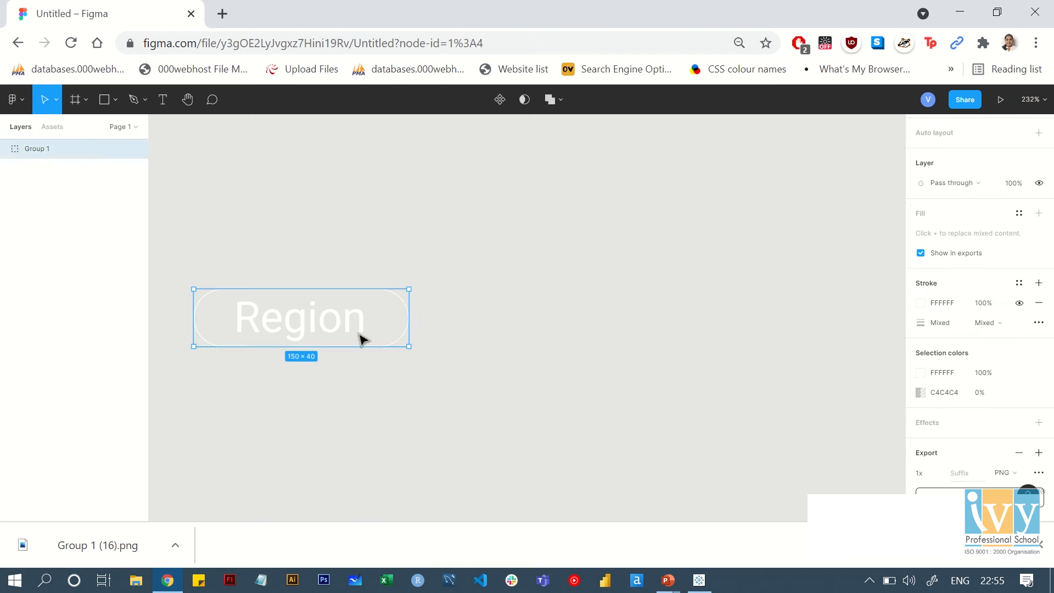
left_click(445, 441)
left_click(404, 337)
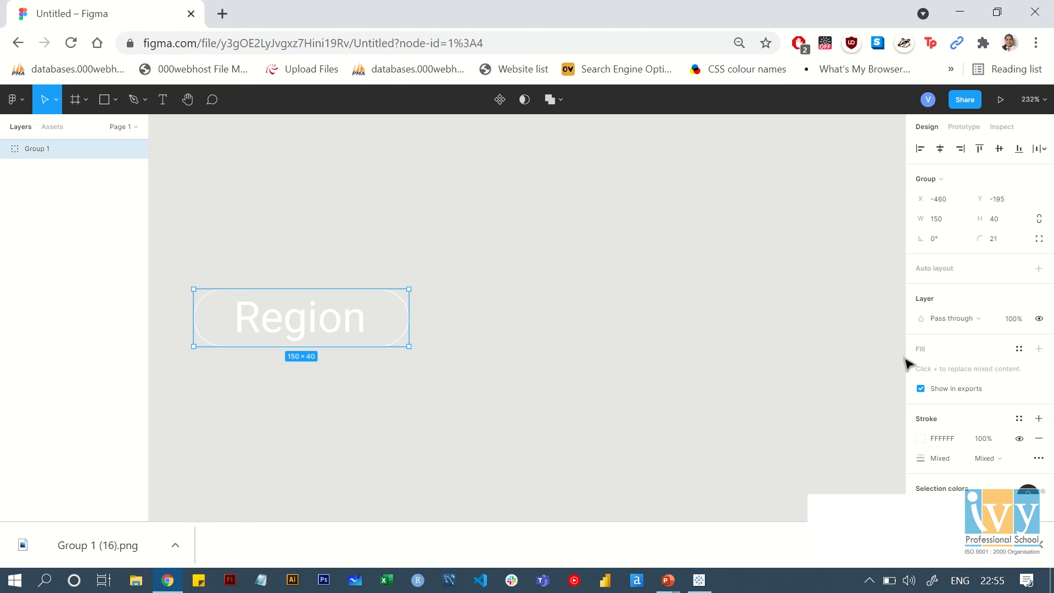
- Try to recolour the Region button group by shifting the hue of its C4C4C4 selection colour
scroll(959, 321, "down", 3)
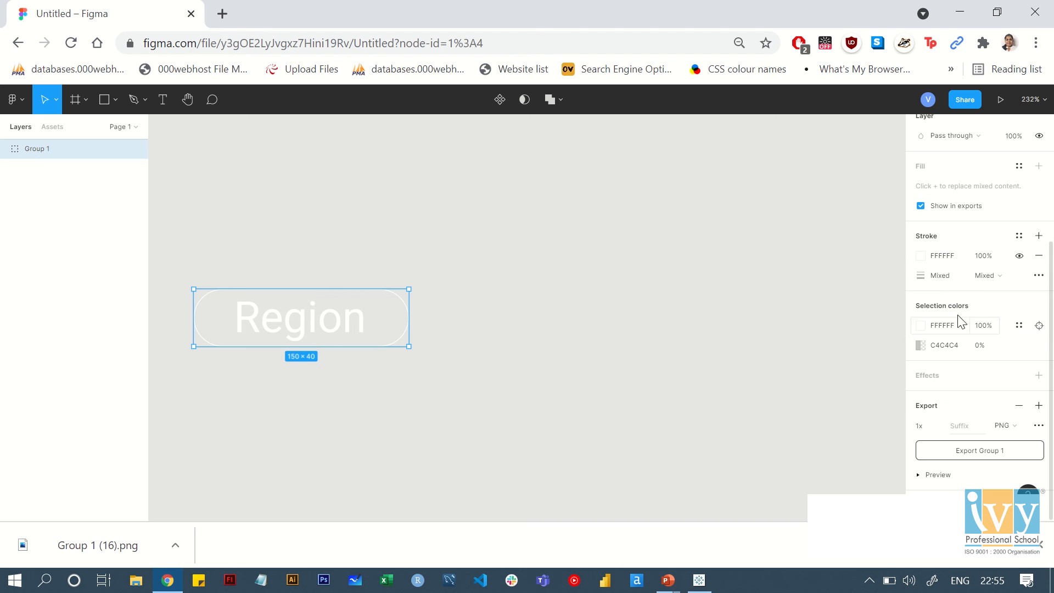
left_click(920, 345)
left_click_drag(811, 375, 830, 374)
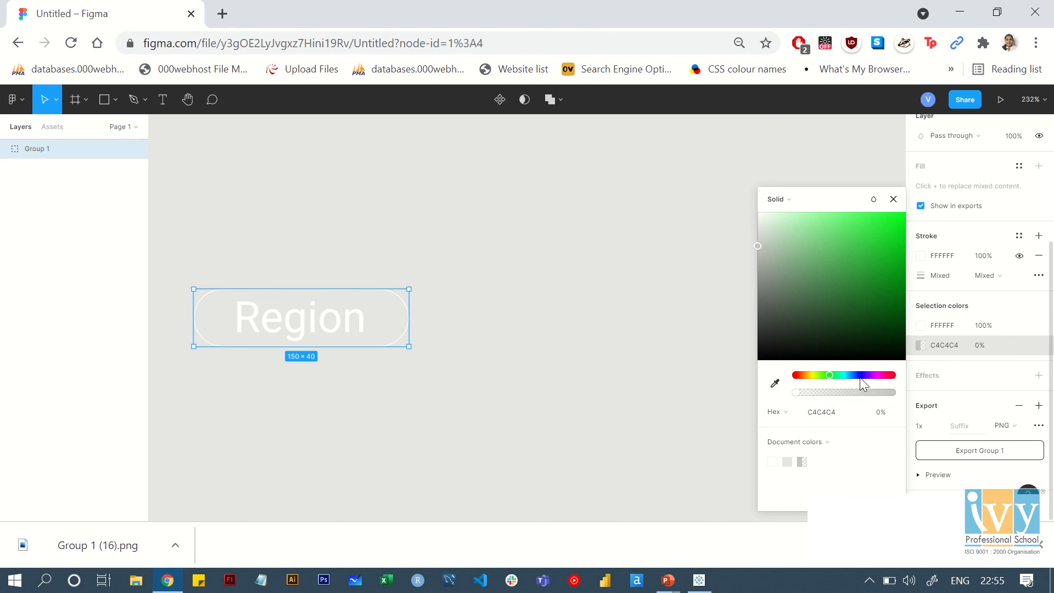
left_click(851, 375)
left_click(449, 378)
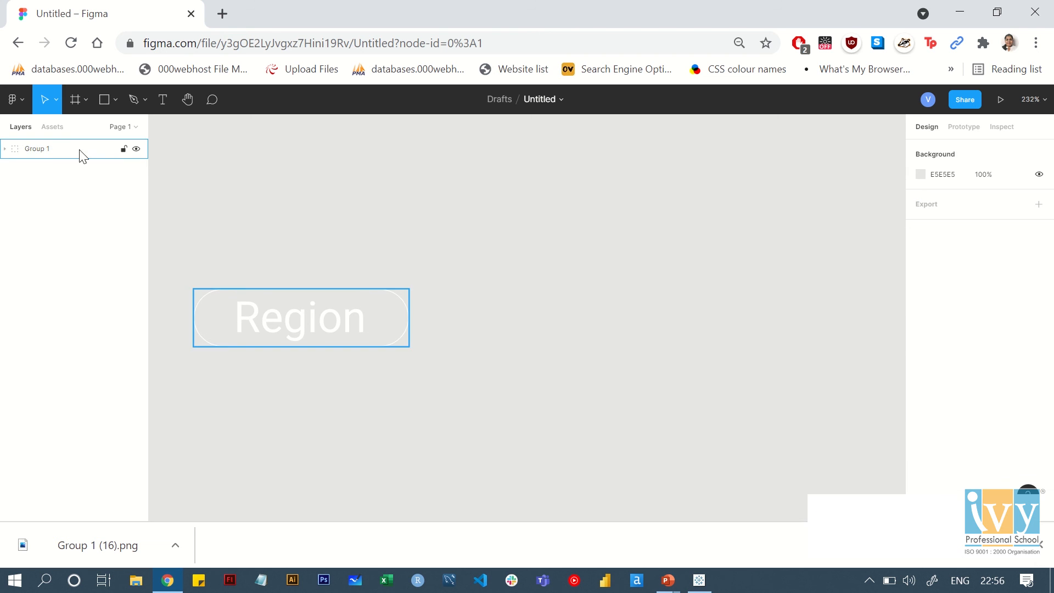
- Select Rectangle 1 inside Group 1 and set its fill colour to the dark green 347753
left_click(5, 149)
left_click(67, 189)
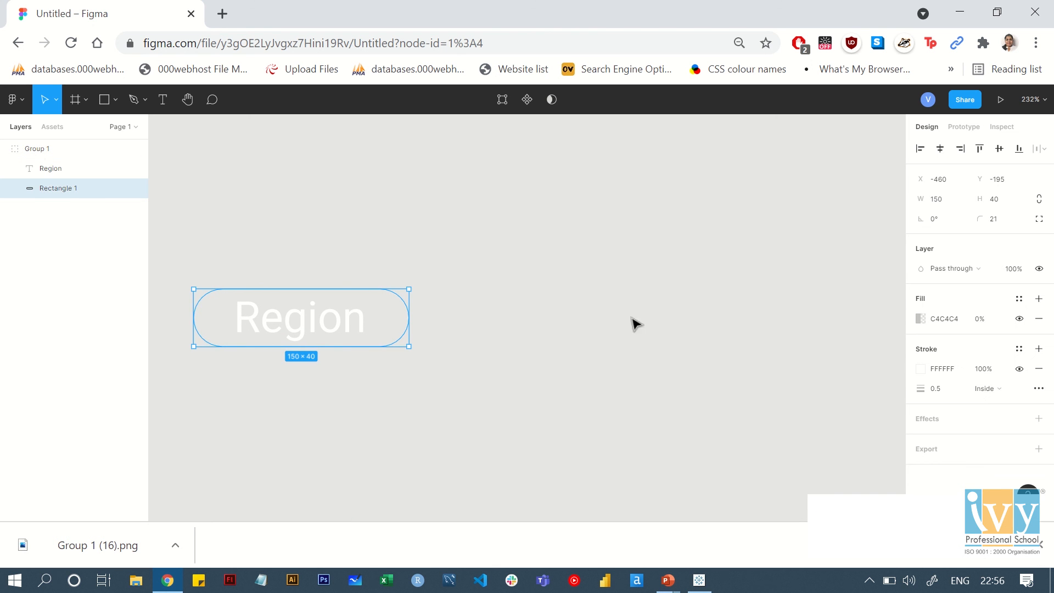
left_click(920, 319)
left_click(809, 375)
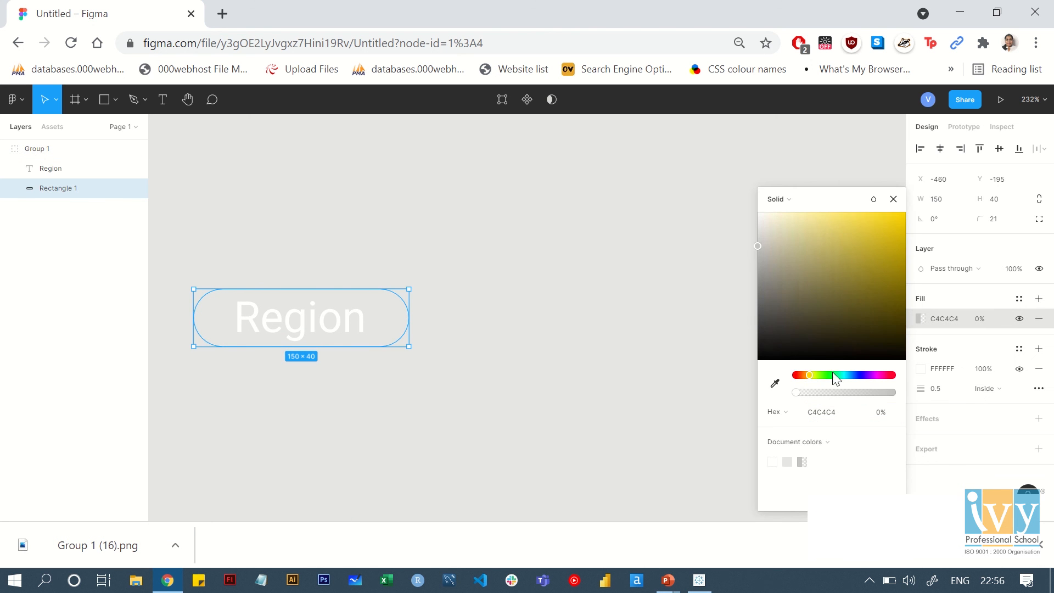
left_click(835, 375)
left_click(841, 291)
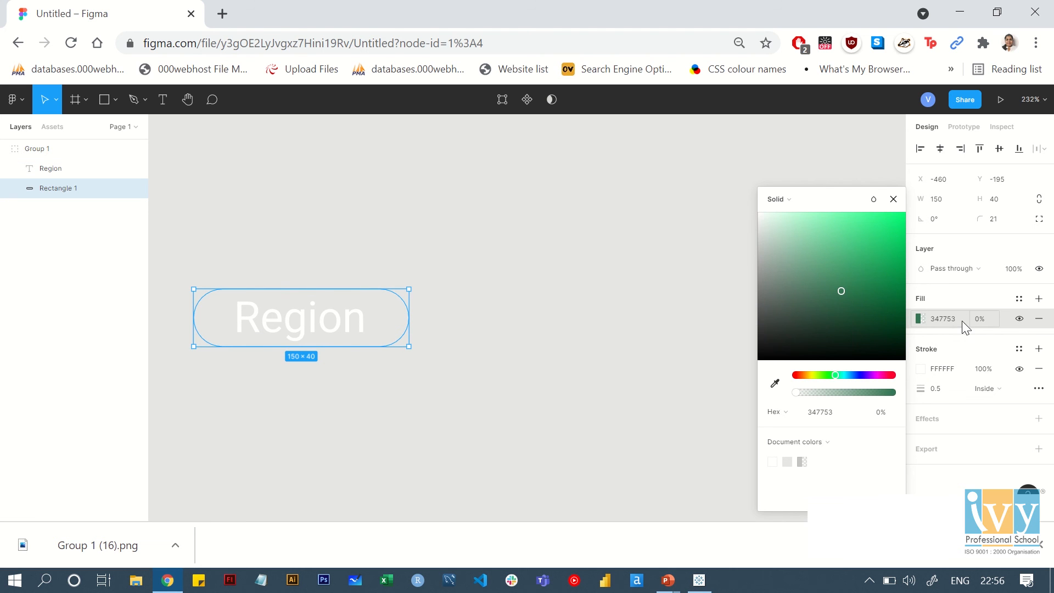
- Set the rectangle's fill opacity to 100% and deselect it
left_click(979, 319)
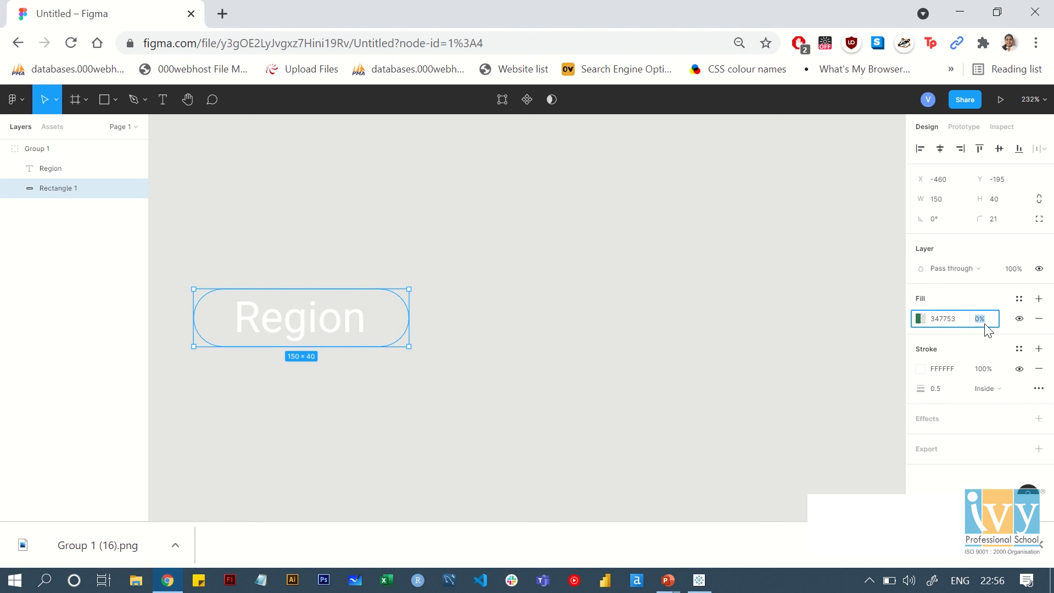
type("100")
key("Return")
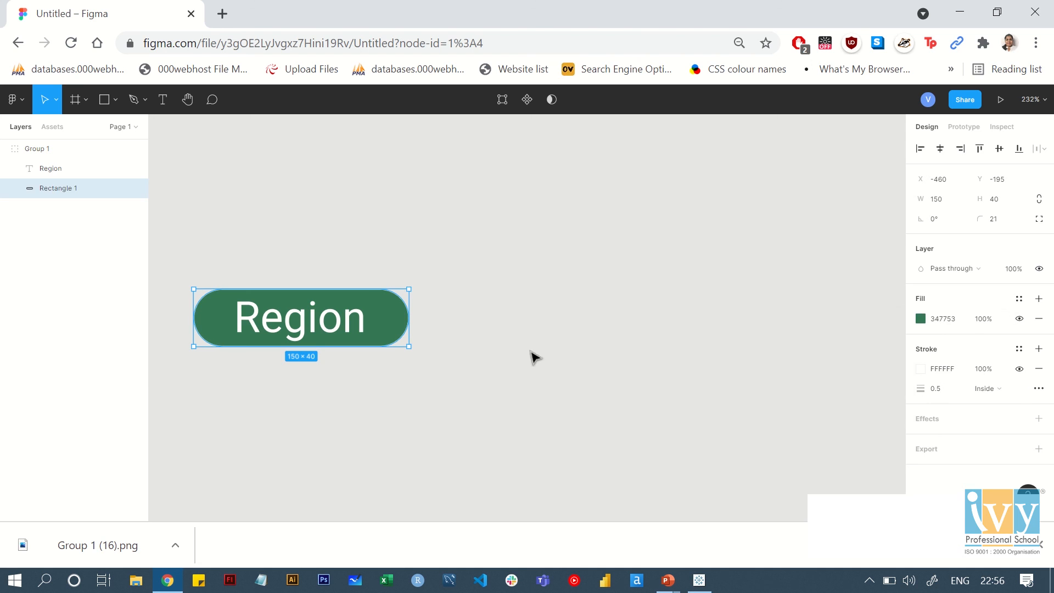
left_click(502, 219)
- Switch back to Dashboard 2 in Tableau to view the Region button, leaving no dashboard item selected
left_click(699, 580)
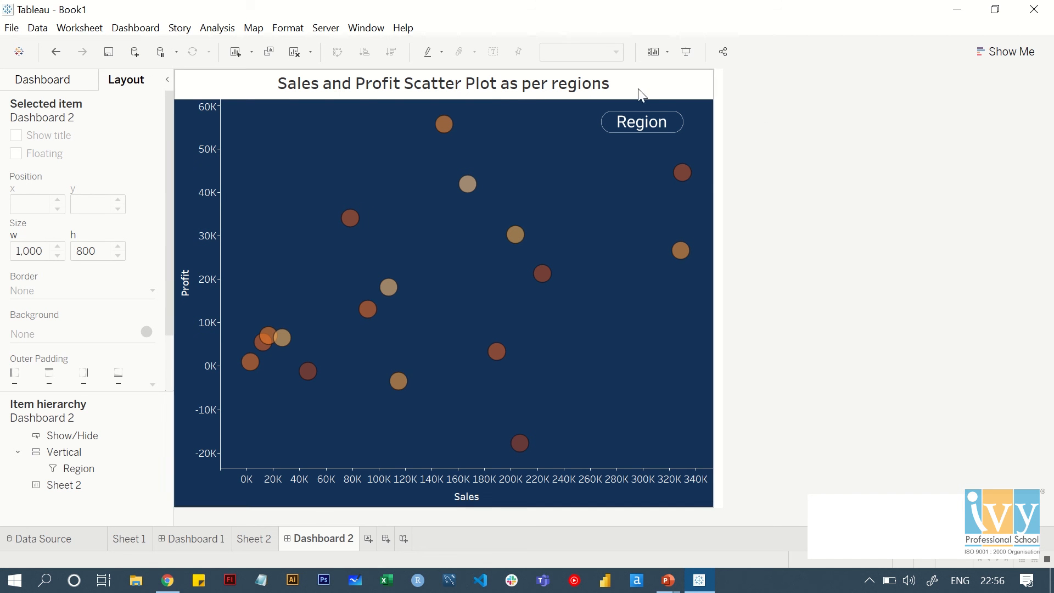
left_click(690, 87)
left_click(819, 214)
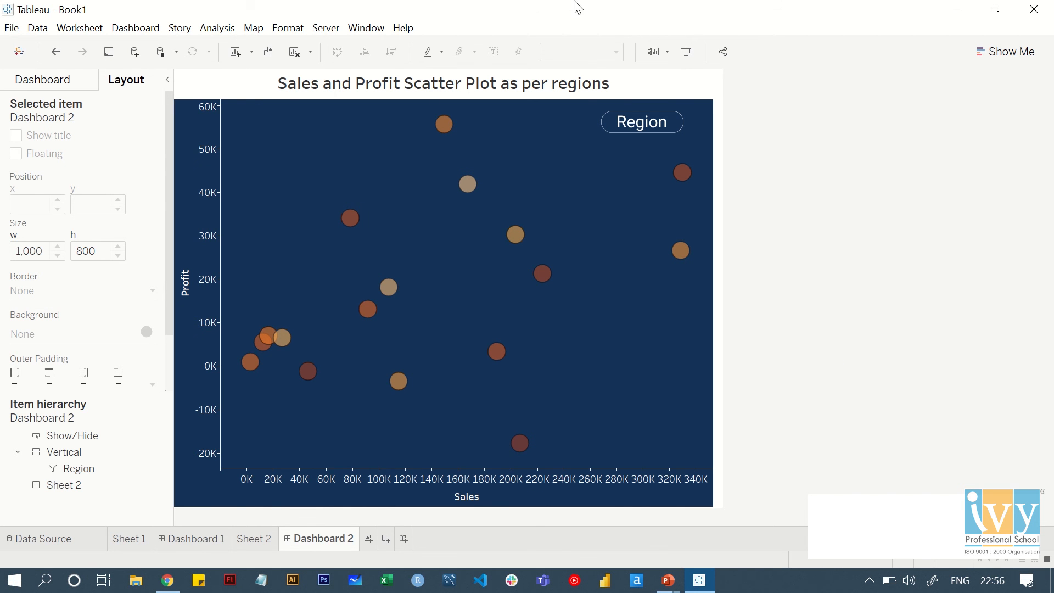
mouse_move(538, 2)
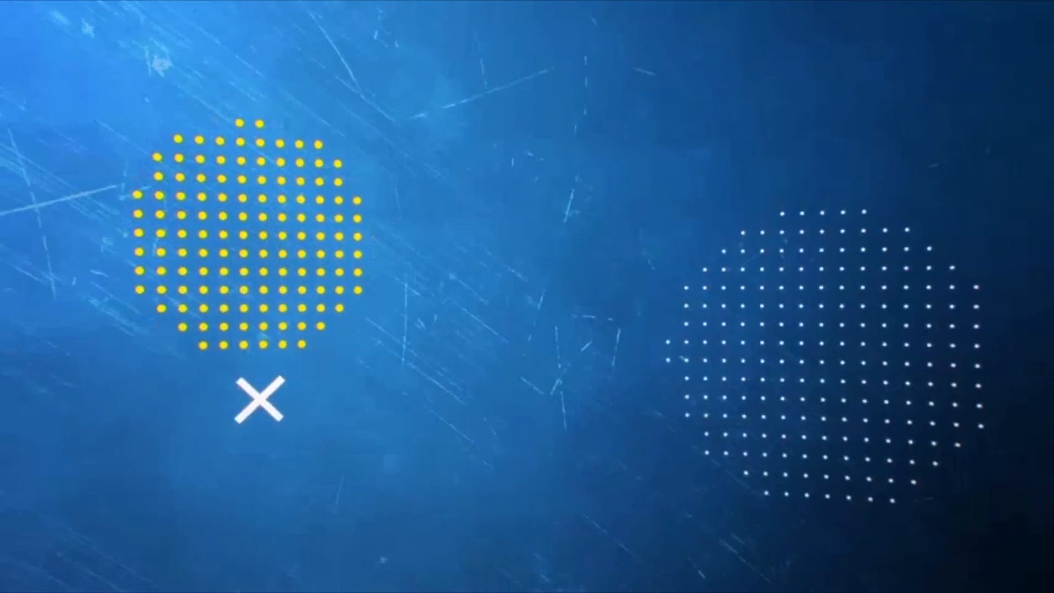